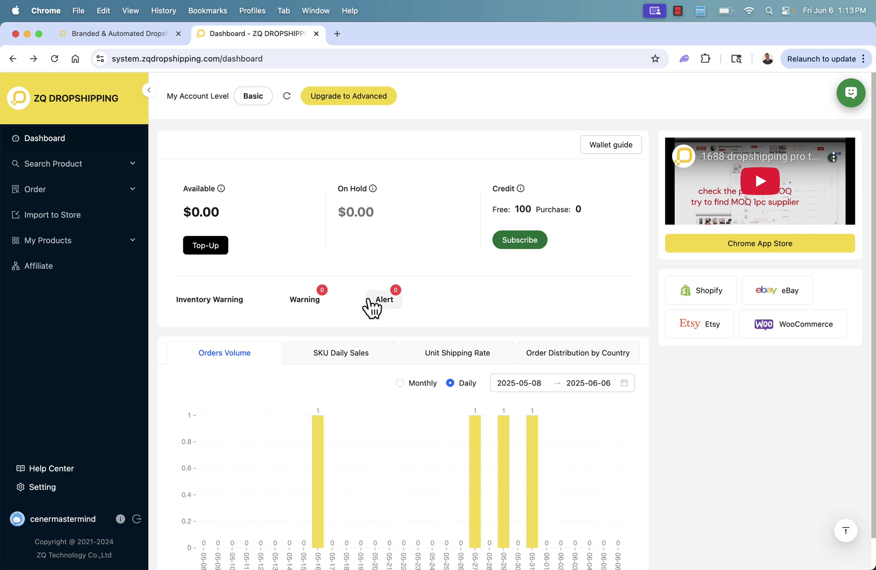
# Connect a Shopify store from the dashboard and install the 1688 Dropshipping Pro app
pyautogui.click(138, 166)
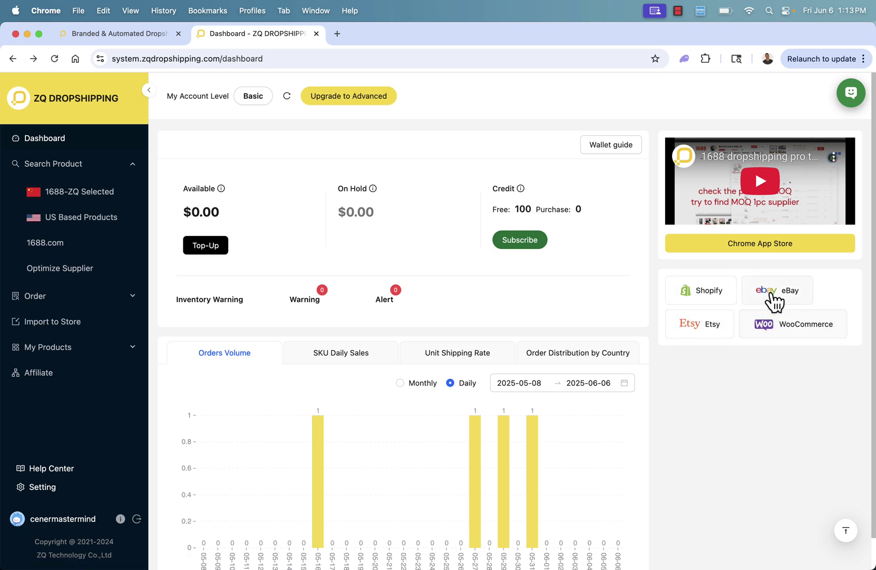
pyautogui.click(705, 295)
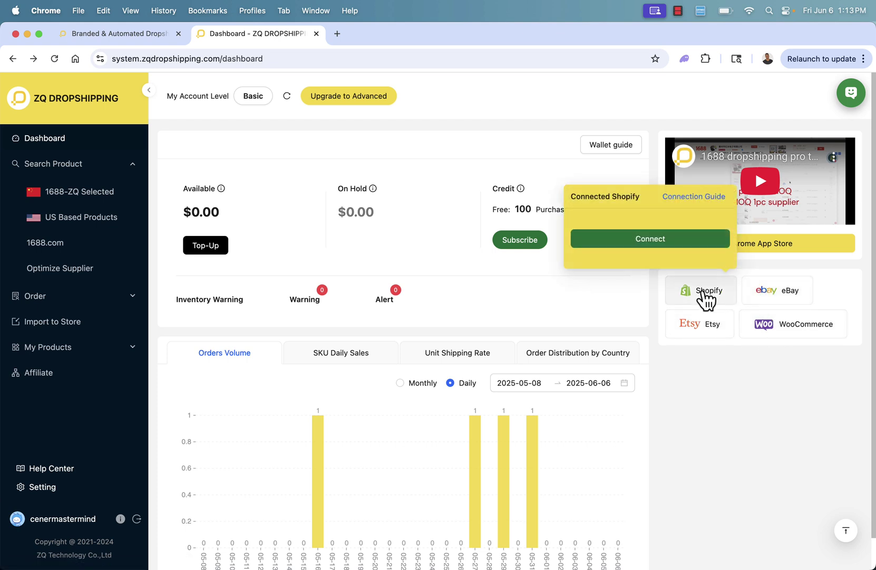
pyautogui.click(649, 240)
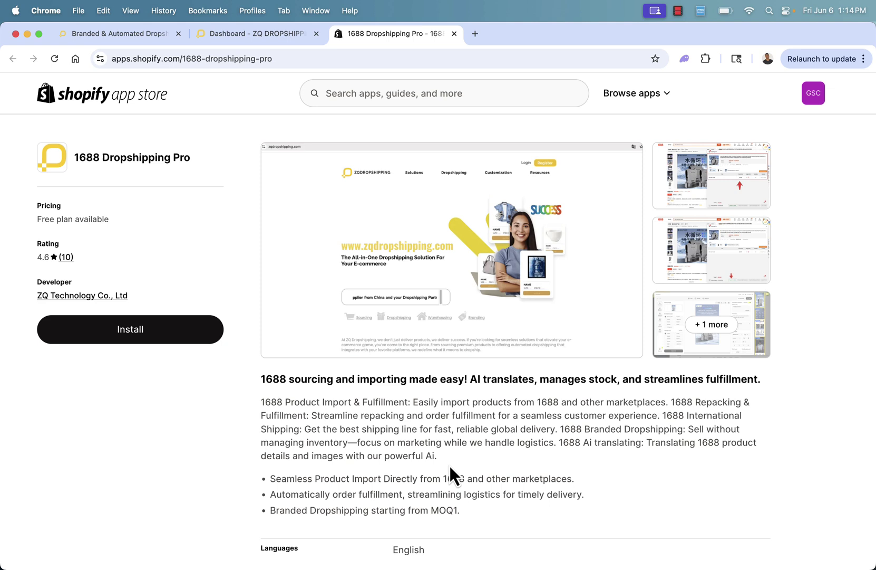
pyautogui.click(148, 336)
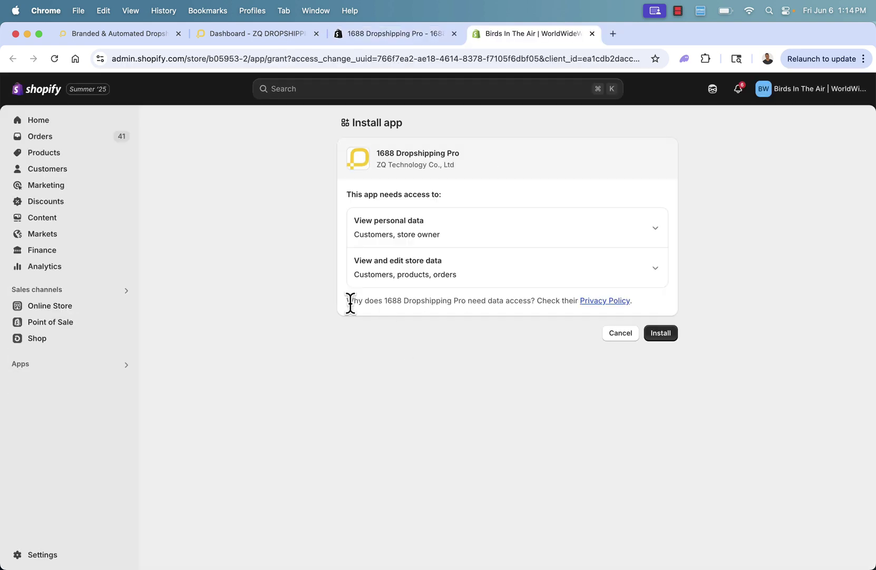
# Approve the 1688 Dropshipping Pro app's store access so store b05953-2 connects
pyautogui.click(666, 337)
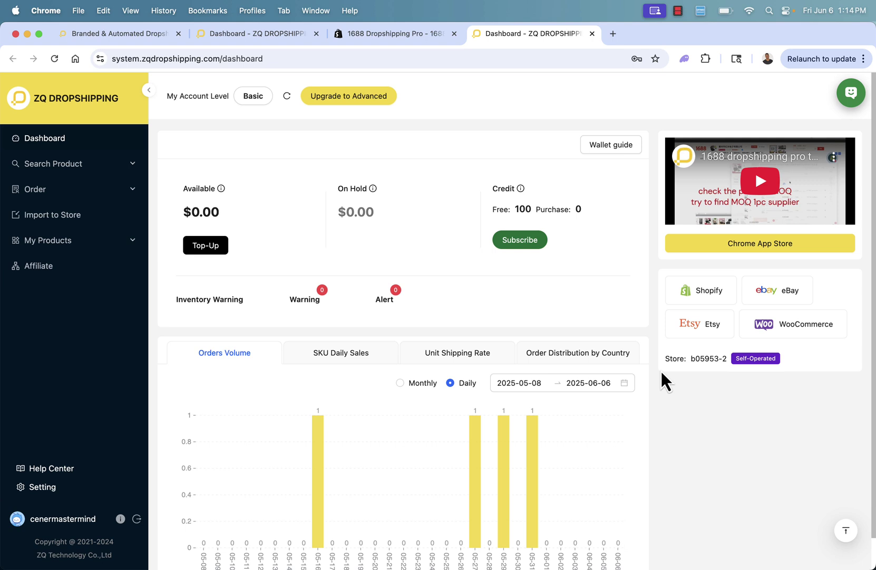
# Check the newly connected store, then open the 1688-ZQ Selected product catalogue
pyautogui.moveTo(664, 360); pyautogui.dragTo(776, 365)
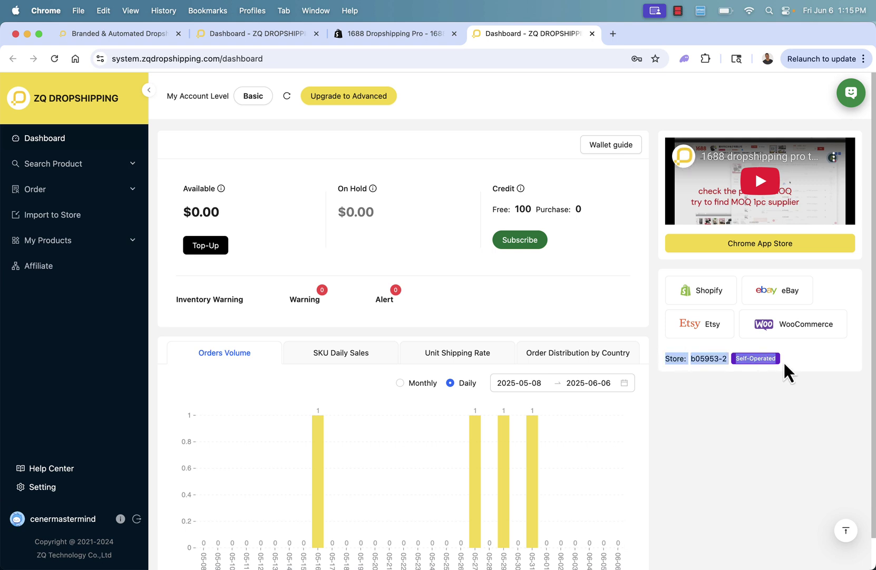
pyautogui.click(715, 358)
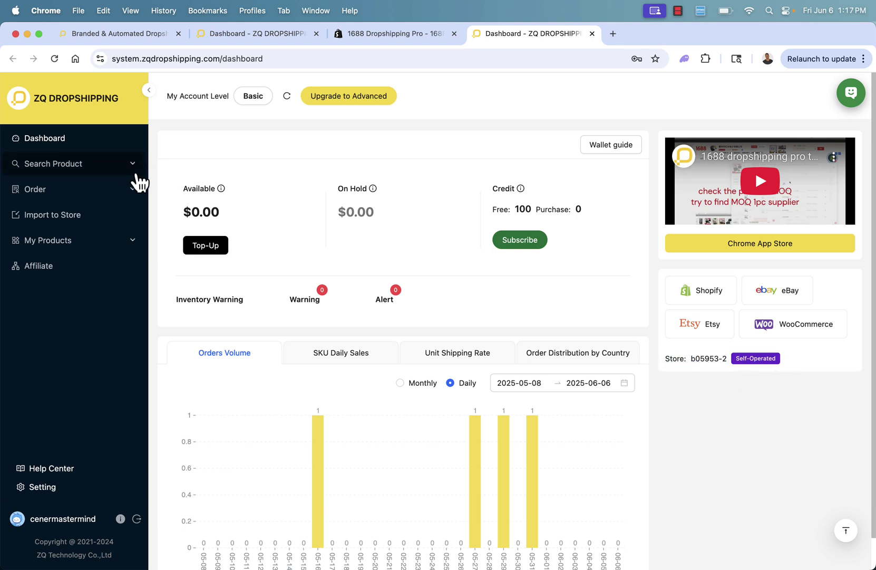
pyautogui.click(135, 170)
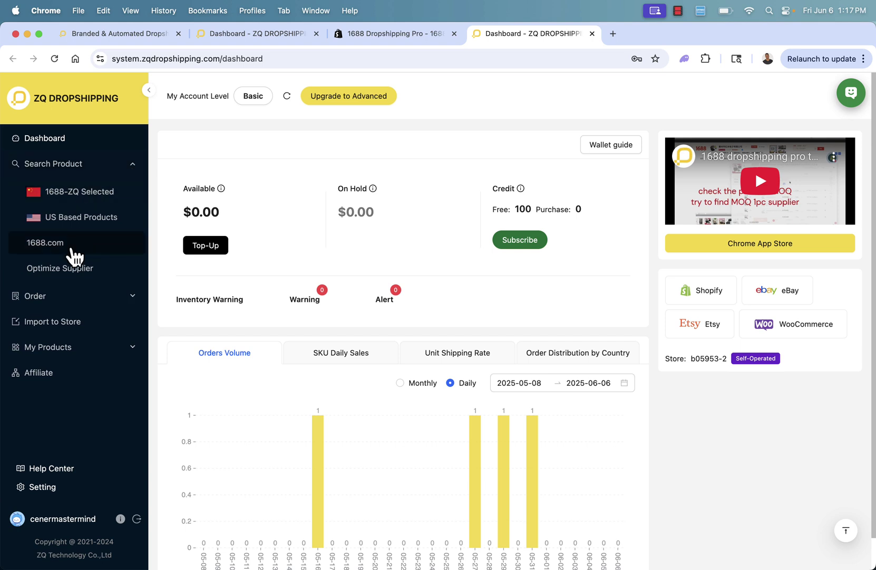
pyautogui.click(78, 198)
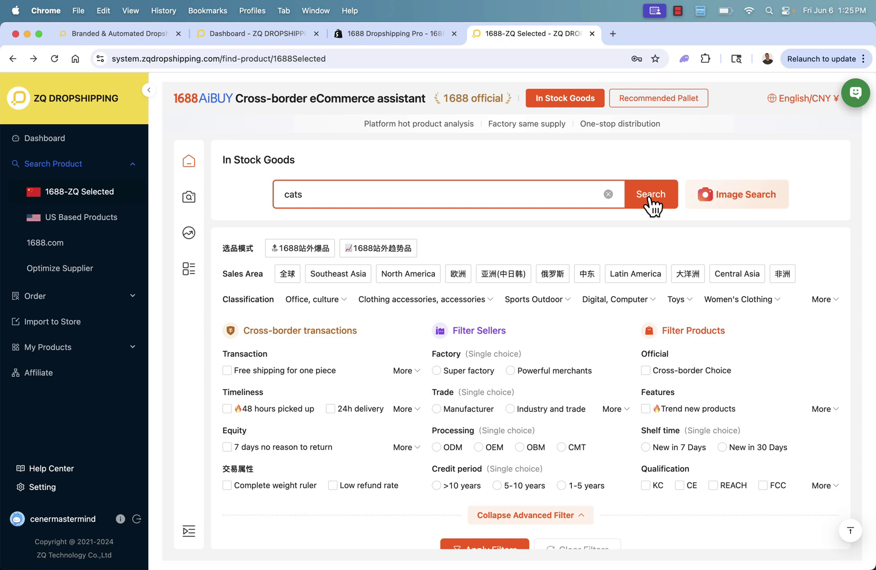
# Search for 'cats' and browse the results to the ¥58 flannel cat climbing rack
pyautogui.click(652, 196)
pyautogui.scroll(-7, 593, 274)
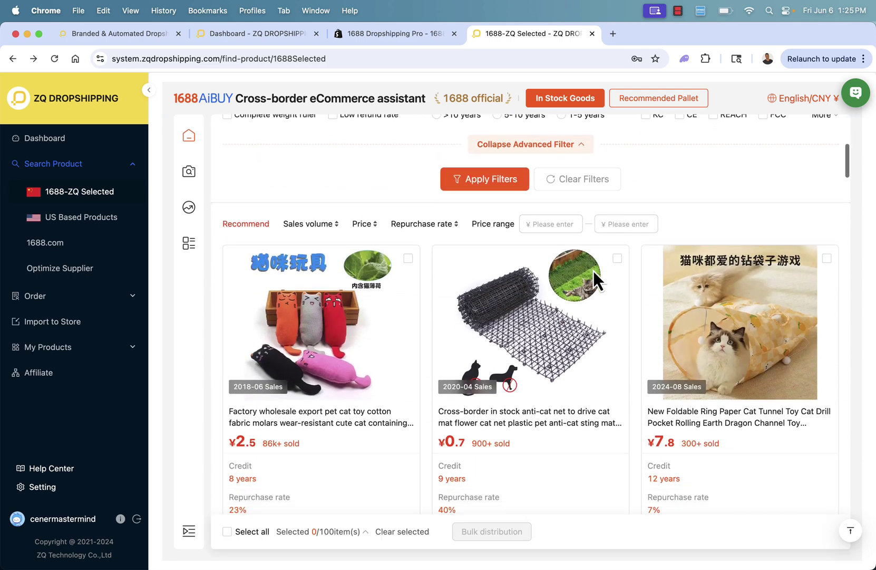
pyautogui.scroll(-3, 593, 270)
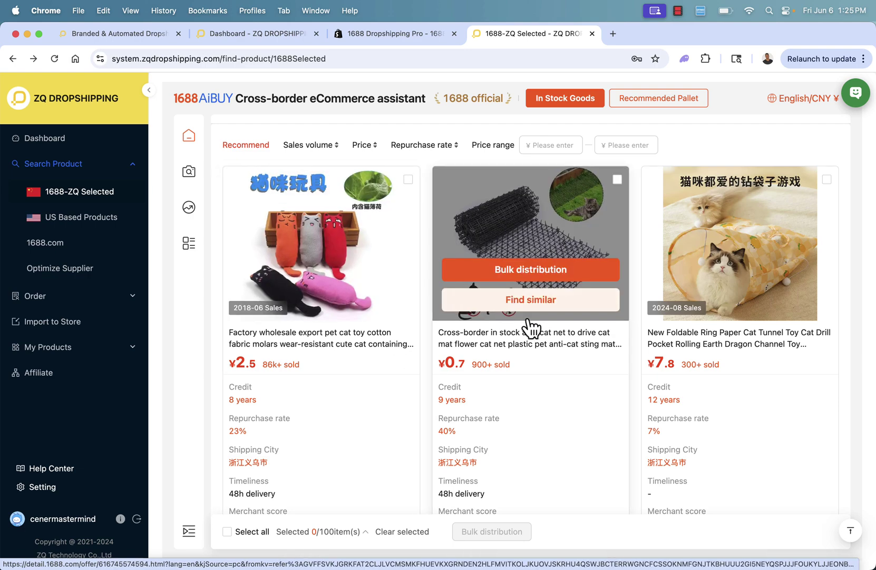
pyautogui.scroll(-3, 725, 290)
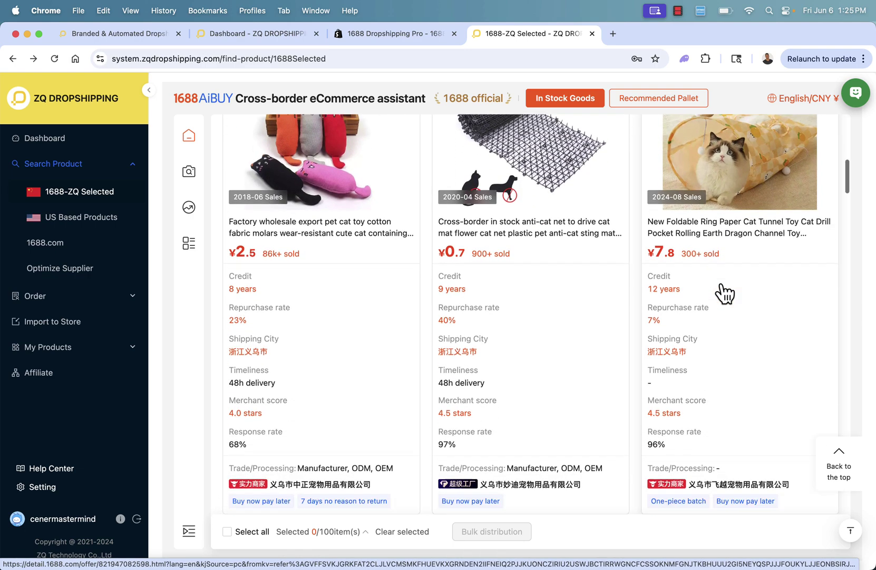
pyautogui.scroll(-10, 724, 293)
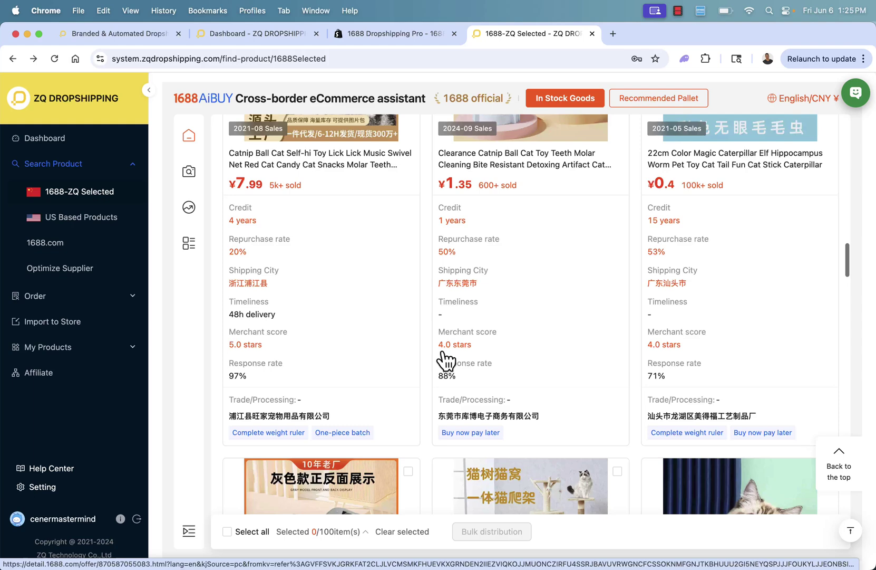
pyautogui.scroll(-5, 446, 359)
pyautogui.scroll(-2, 357, 353)
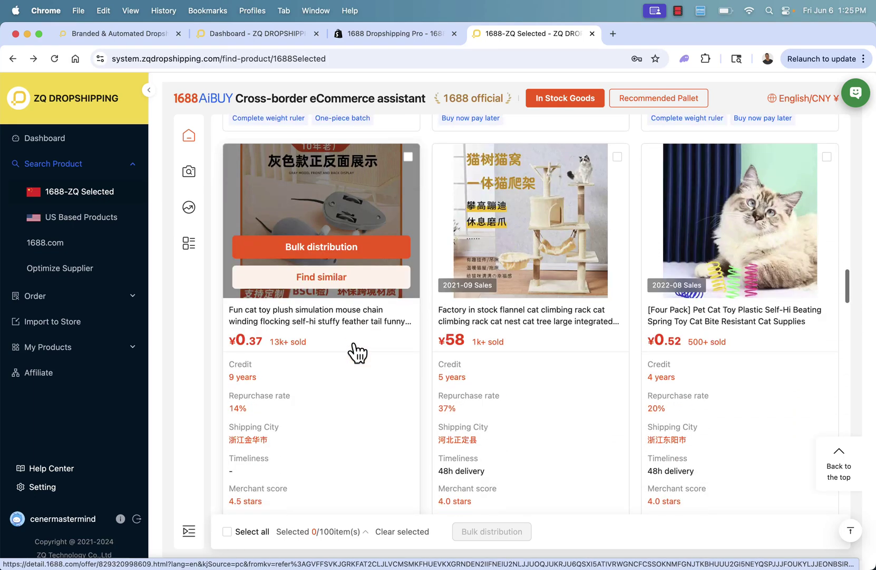
pyautogui.scroll(2, 356, 352)
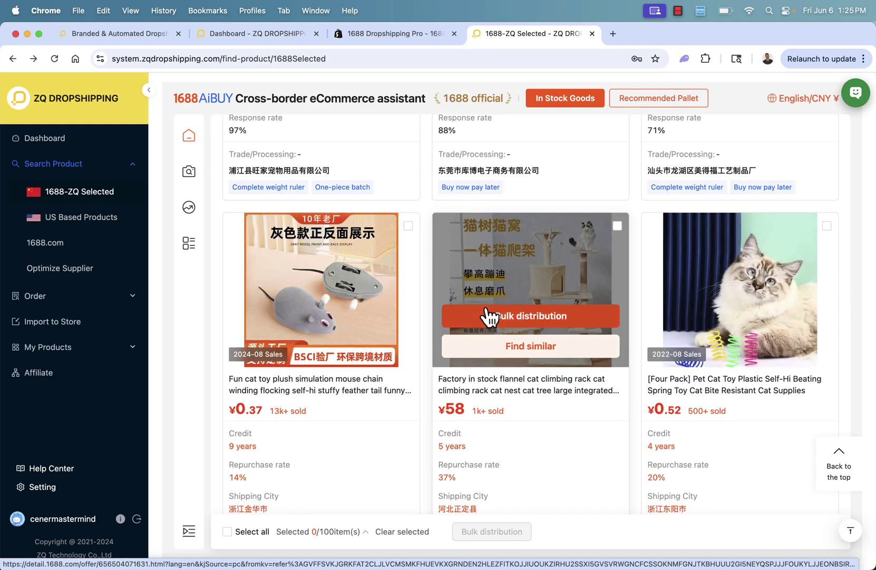
pyautogui.click(544, 379)
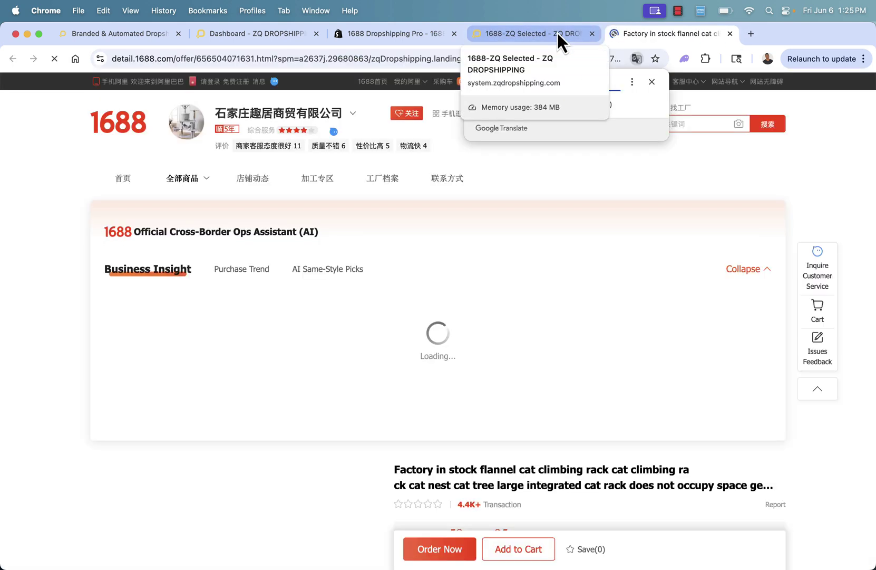
pyautogui.scroll(-5, 453, 257)
pyautogui.scroll(-15, 451, 376)
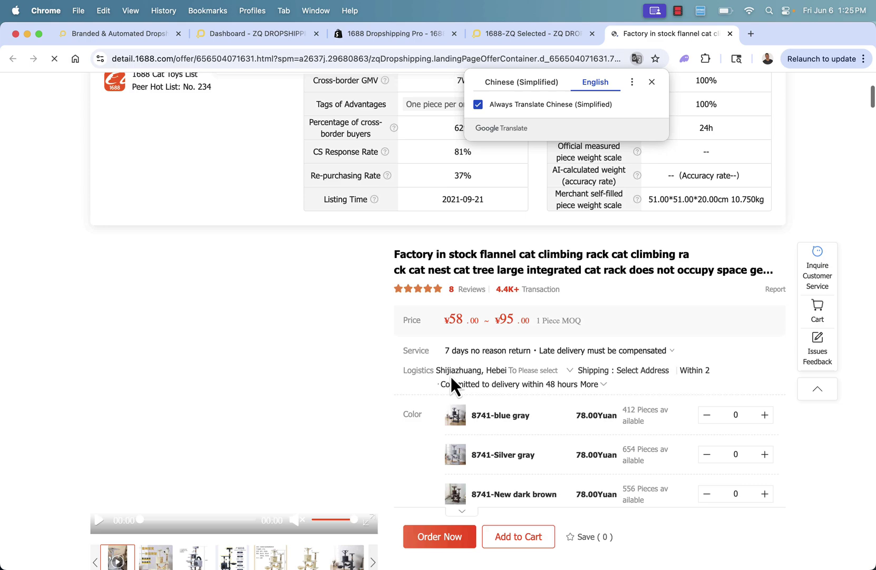
pyautogui.scroll(-10, 450, 374)
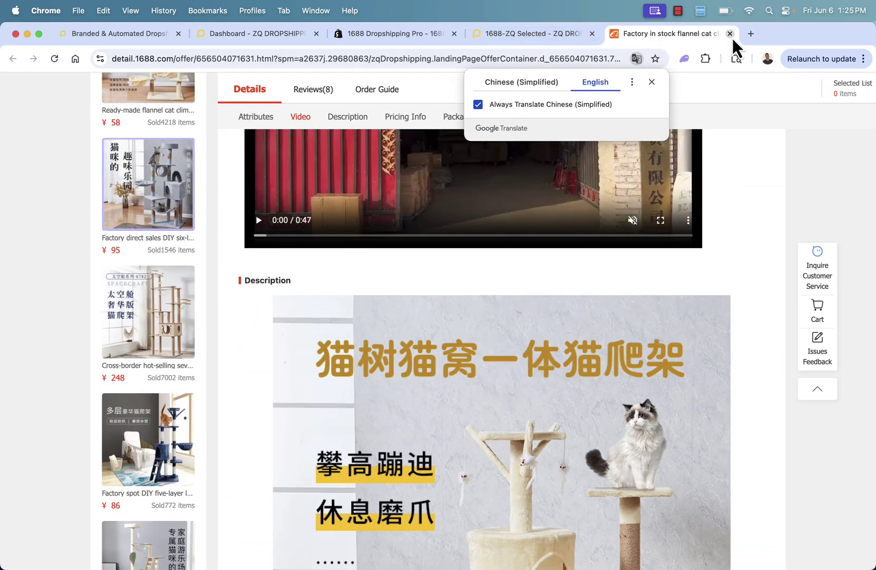
pyautogui.click(731, 34)
# Start importing the cat tree and select the 8741-turquoise, silver gray and New Dark Curry variants
pyautogui.moveTo(531, 316)
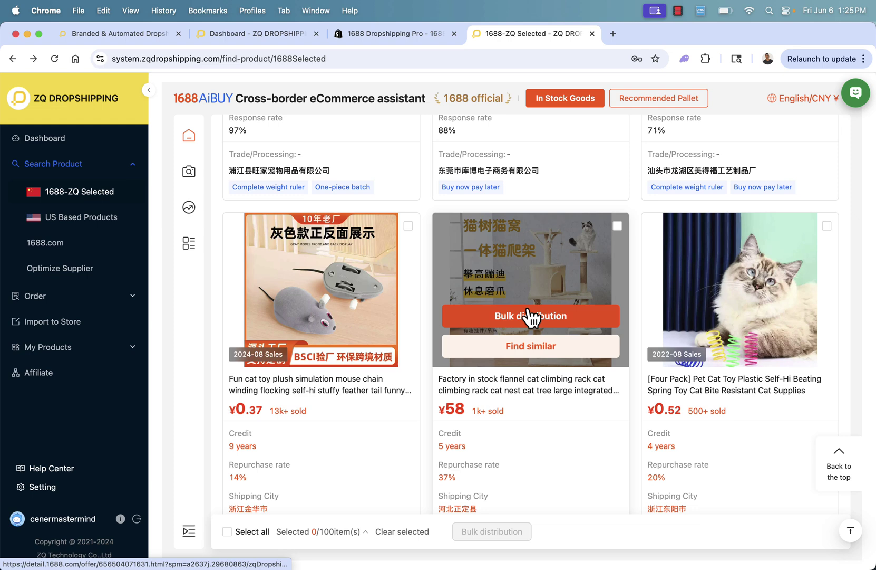
pyautogui.click(531, 316)
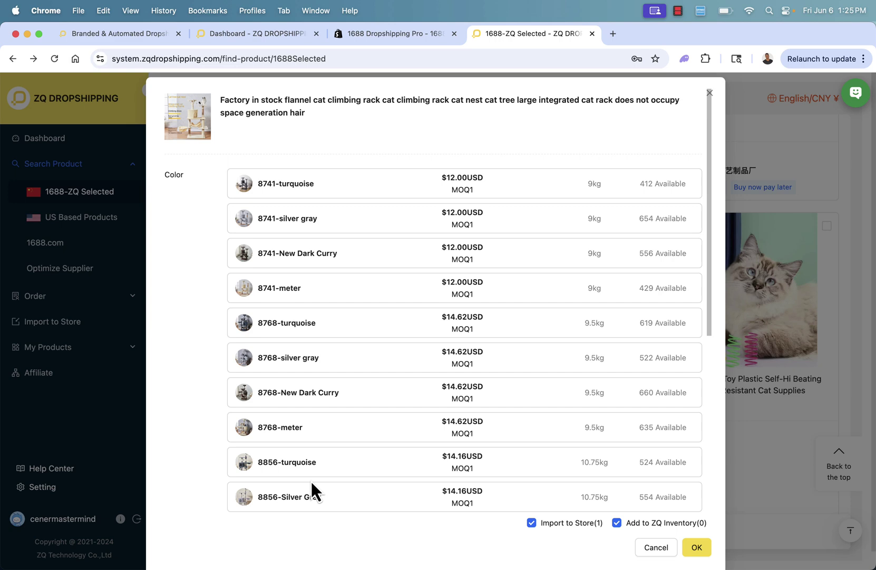
pyautogui.scroll(-10, 311, 481)
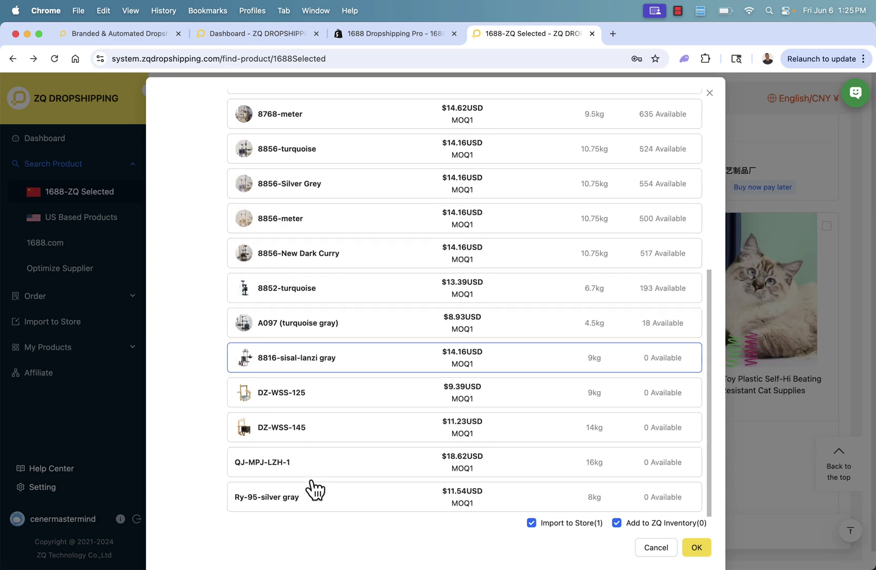
pyautogui.scroll(10, 311, 479)
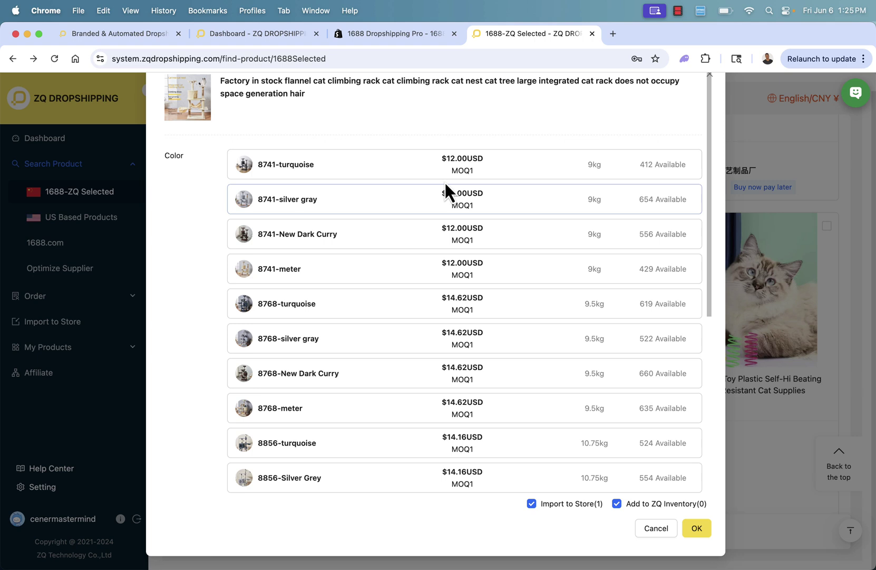
pyautogui.click(389, 177)
pyautogui.click(378, 204)
pyautogui.click(378, 234)
pyautogui.click(378, 272)
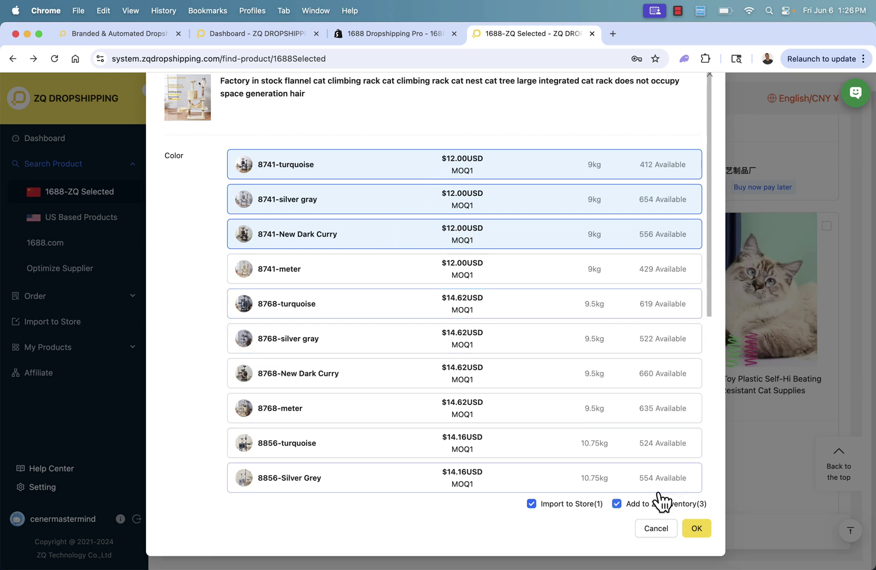
# Confirm importing the three chosen cat tree variants as a draft
pyautogui.click(691, 525)
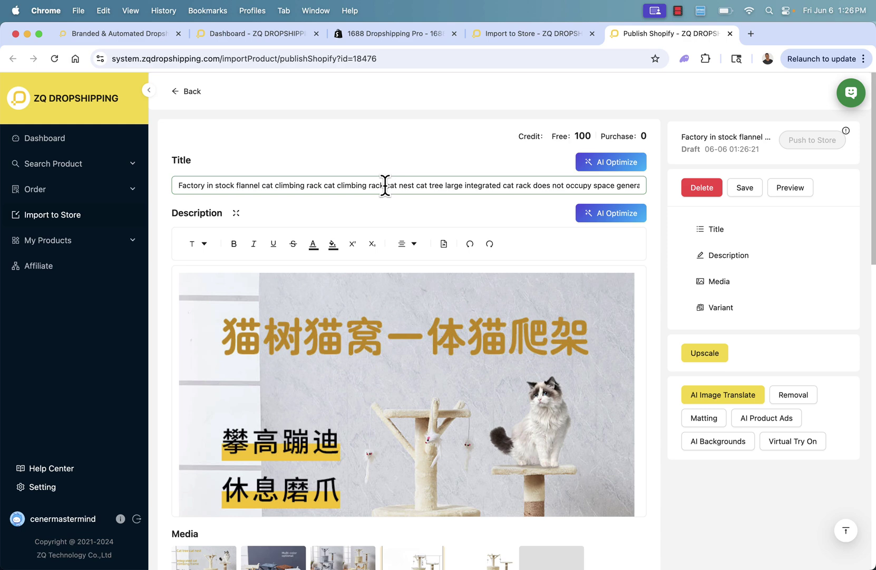
# Generate an AI-optimized title using the category 'cat tree' and copy the result
pyautogui.click(622, 167)
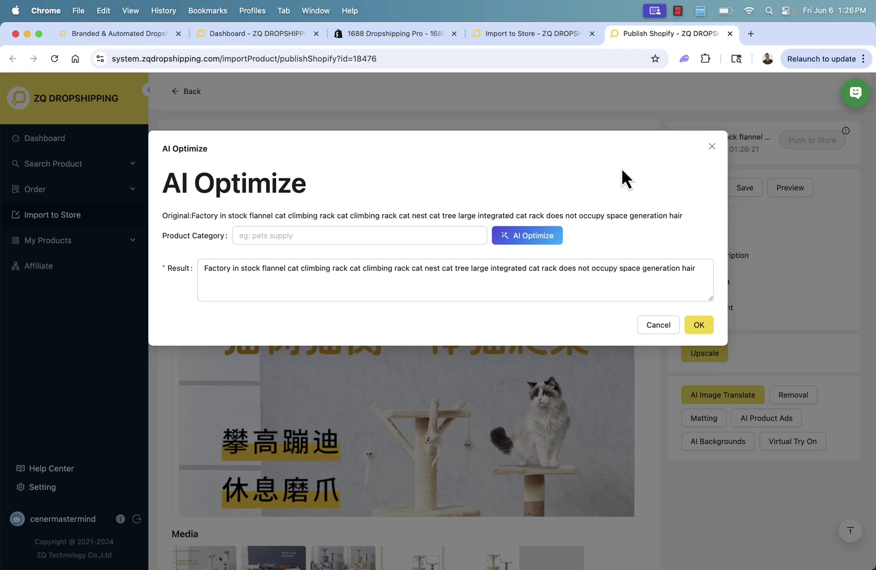
pyautogui.click(339, 235)
pyautogui.write('pet')
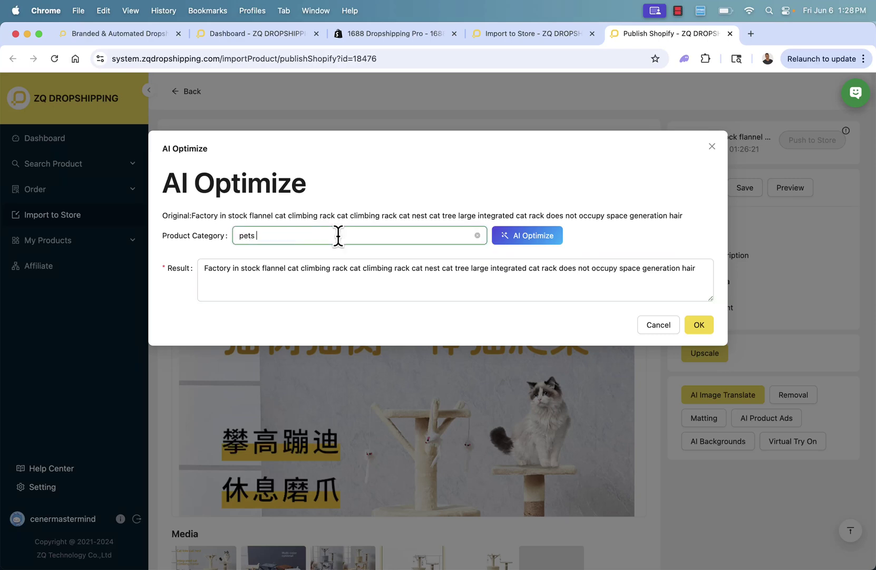
pyautogui.write('s')
pyautogui.press('super+a')
pyautogui.write('cat tree')
pyautogui.click(516, 238)
pyautogui.click(515, 242)
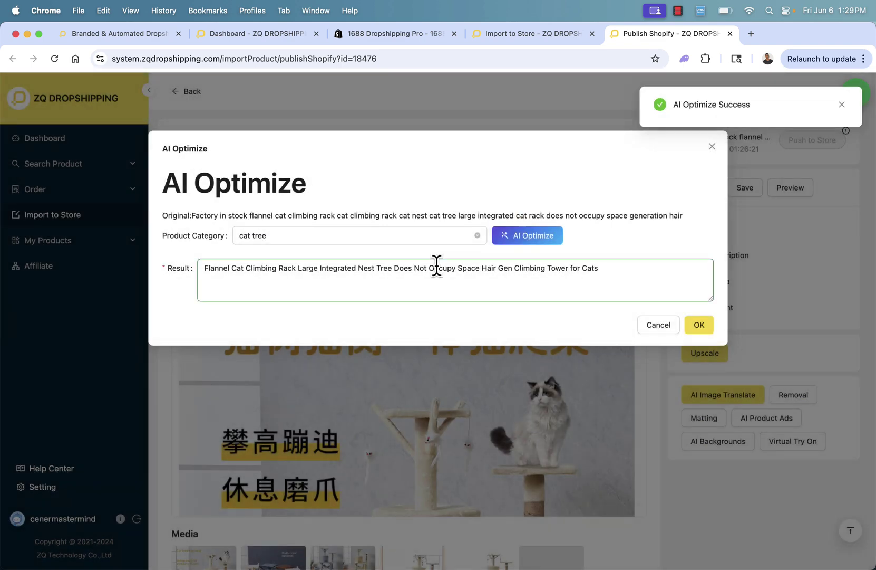
pyautogui.tripleClick(437, 264)
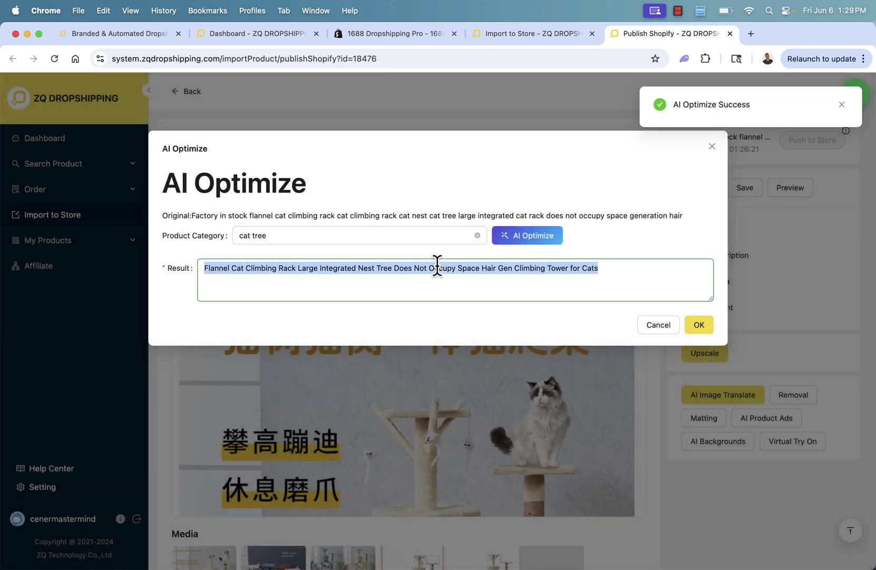
pyautogui.rightClick(438, 266)
pyautogui.click(466, 331)
pyautogui.click(699, 325)
# Paste the optimized title into the Title field and remove 'Does Not Occupy Space'
pyautogui.click(305, 184)
pyautogui.press('super+a')
pyautogui.press('super+v')
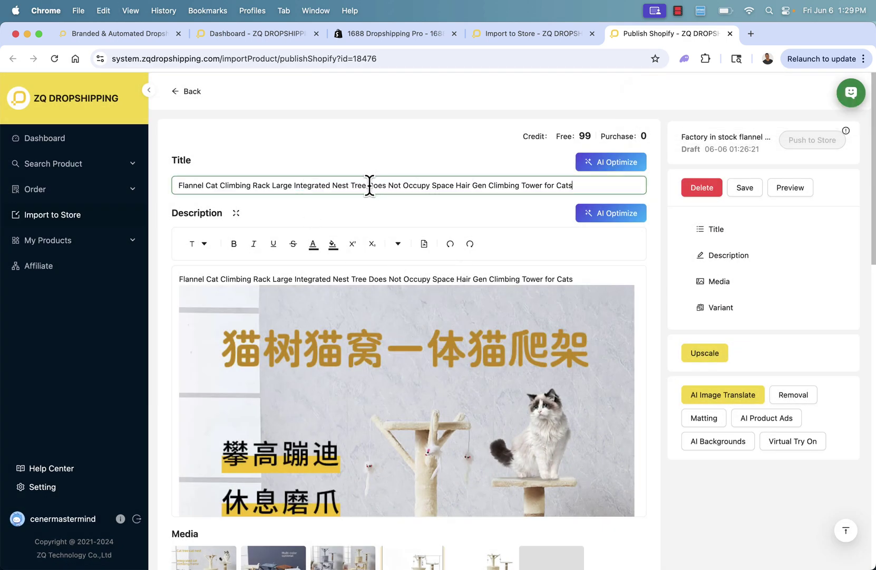
pyautogui.moveTo(369, 185); pyautogui.dragTo(449, 186)
pyautogui.press('BackSpace')
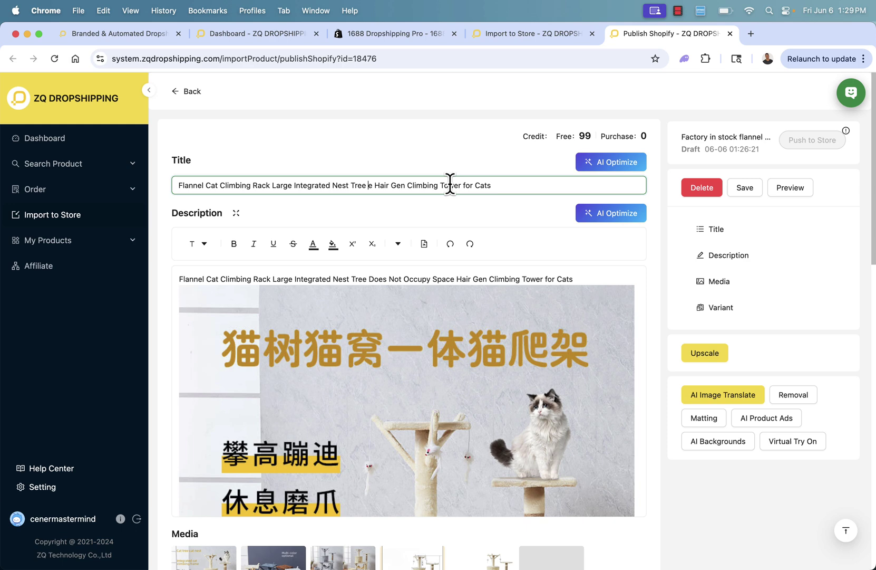
pyautogui.press('Delete')
pyautogui.press('Delete')
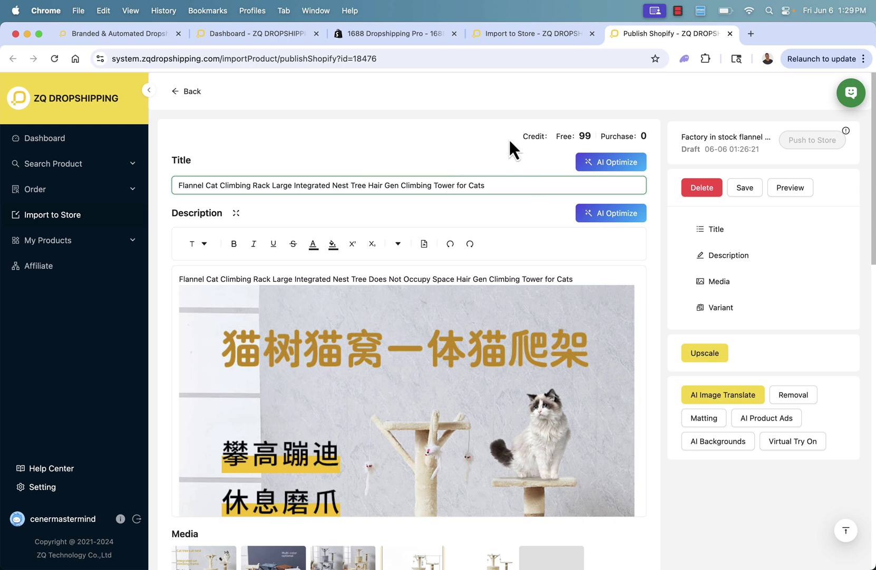
pyautogui.scroll(-2, 501, 174)
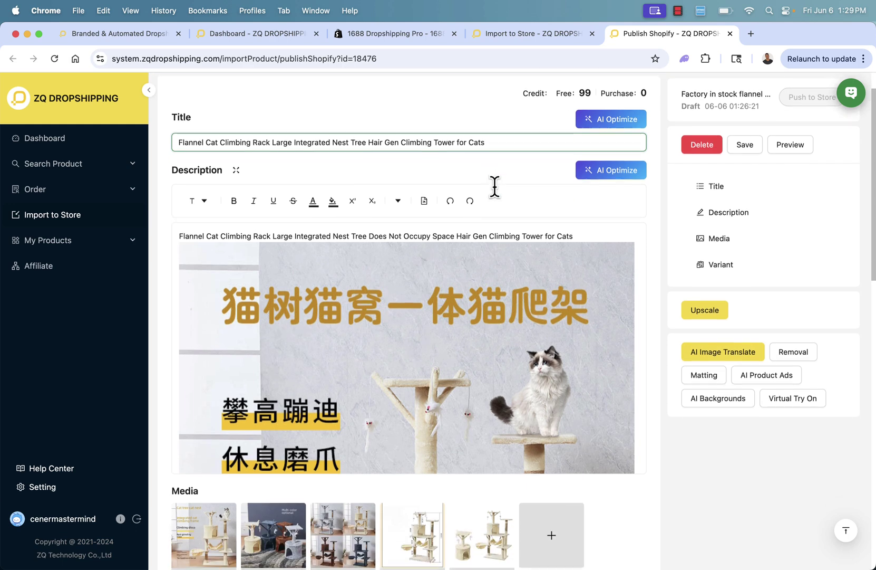
pyautogui.scroll(-2, 450, 299)
pyautogui.scroll(-10, 450, 299)
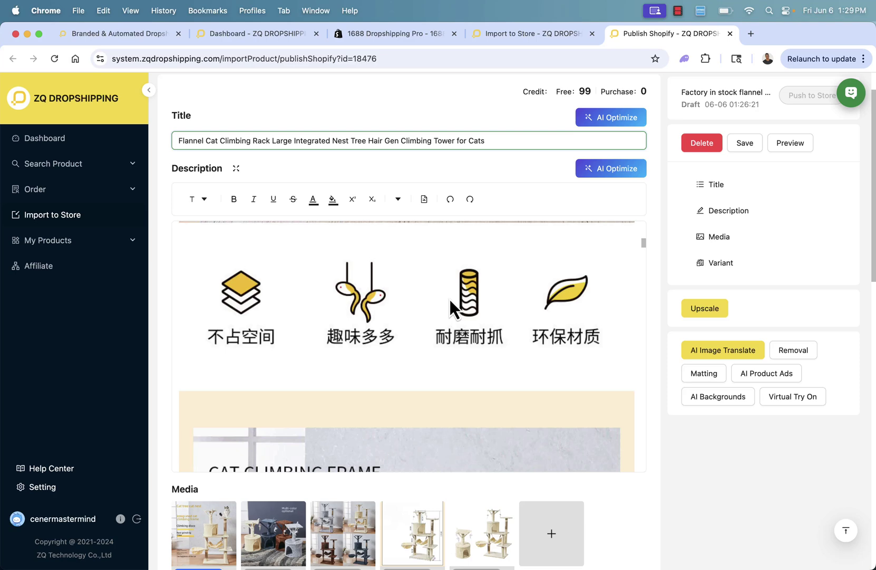
pyautogui.scroll(1, 460, 290)
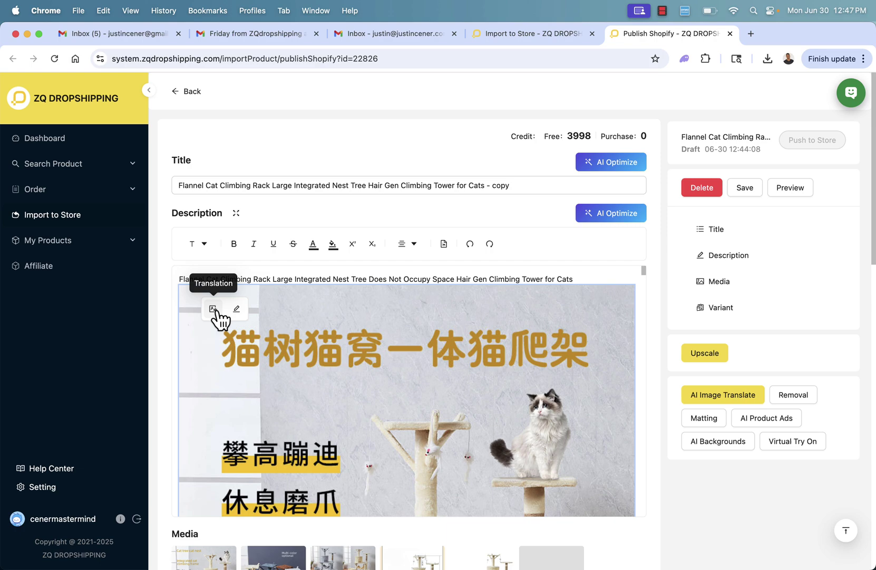
# Translate the first description image from Chinese to English using AI credits
pyautogui.click(213, 309)
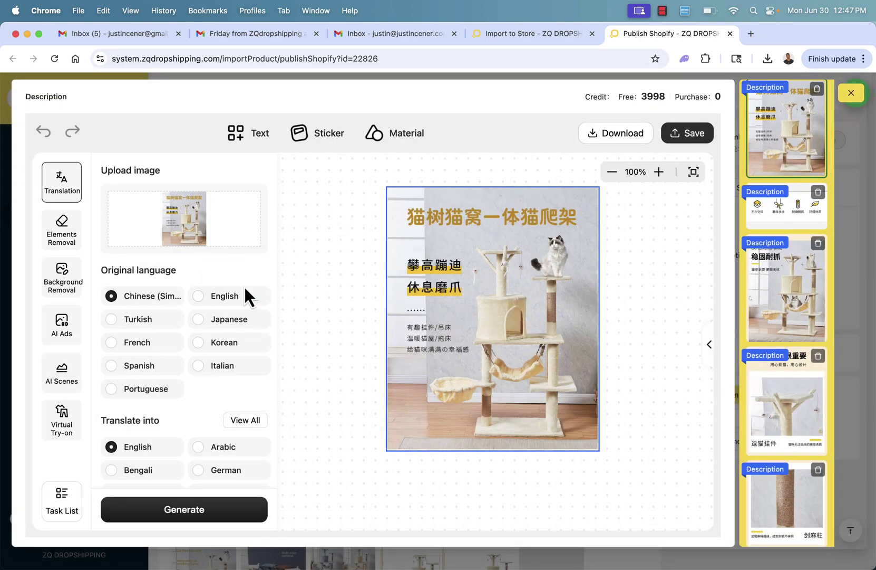
pyautogui.click(198, 297)
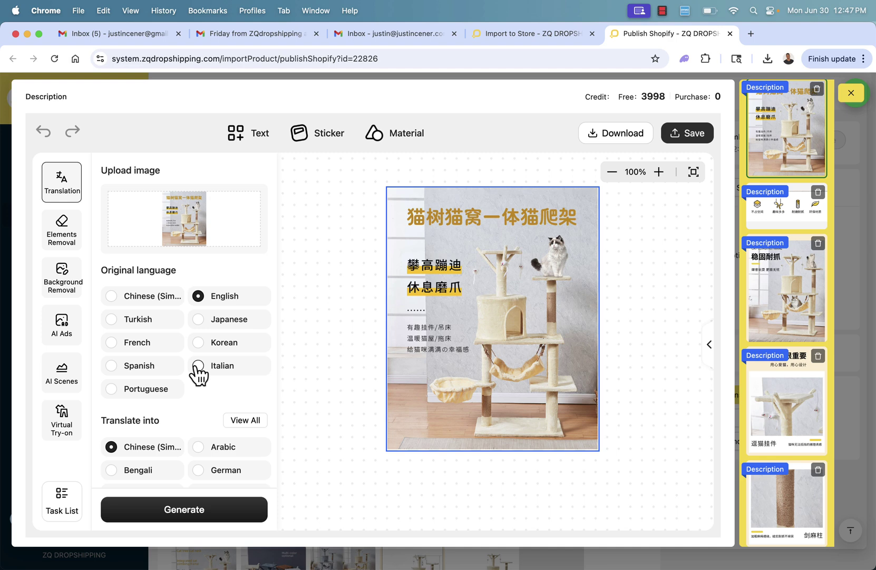
pyautogui.click(161, 296)
pyautogui.scroll(-2, 210, 467)
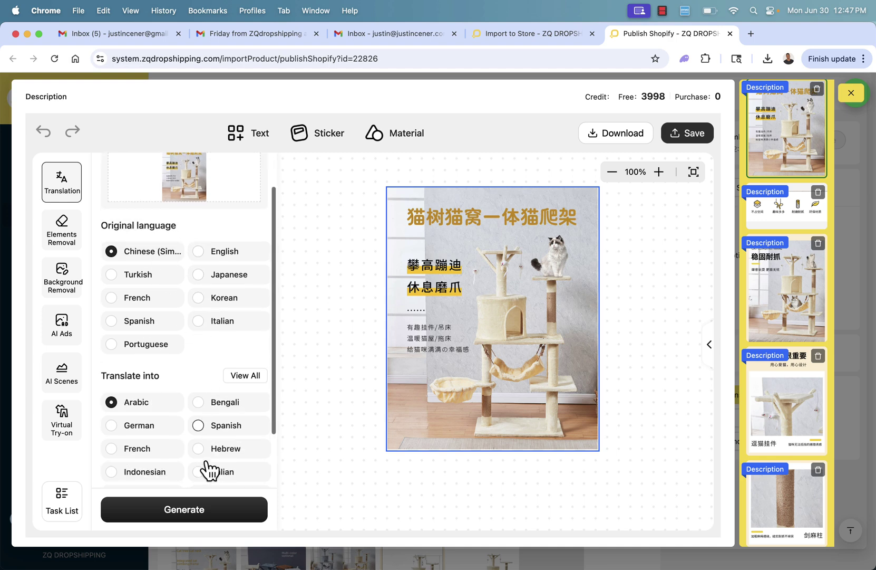
pyautogui.scroll(-3, 209, 466)
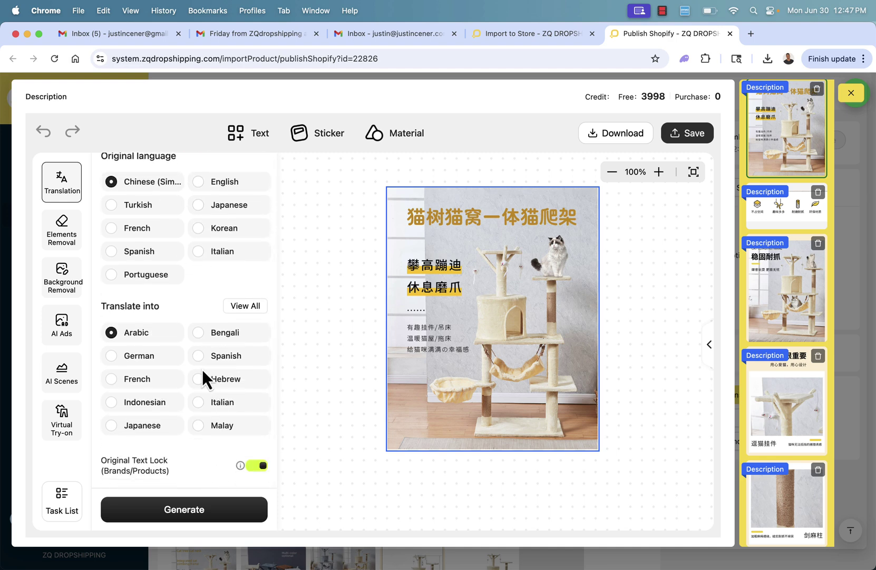
pyautogui.click(245, 305)
pyautogui.click(327, 362)
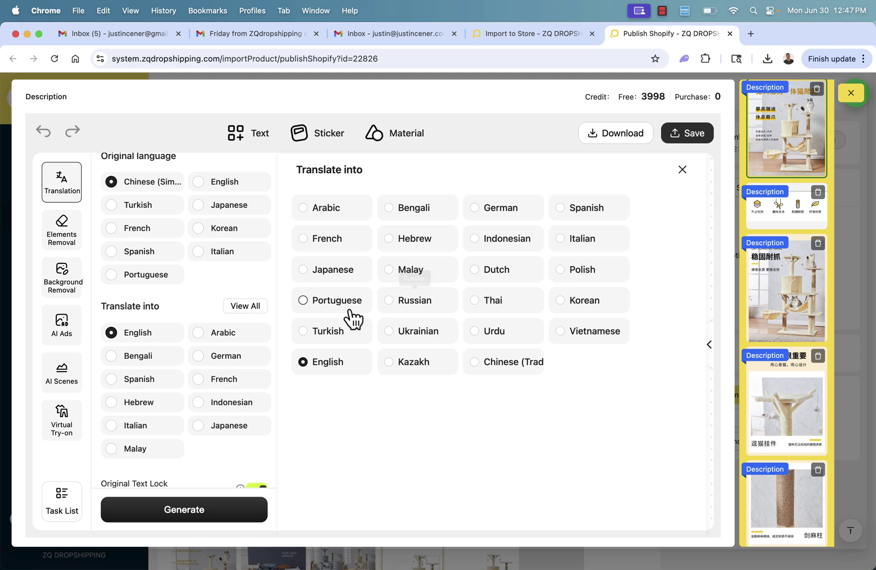
pyautogui.click(211, 508)
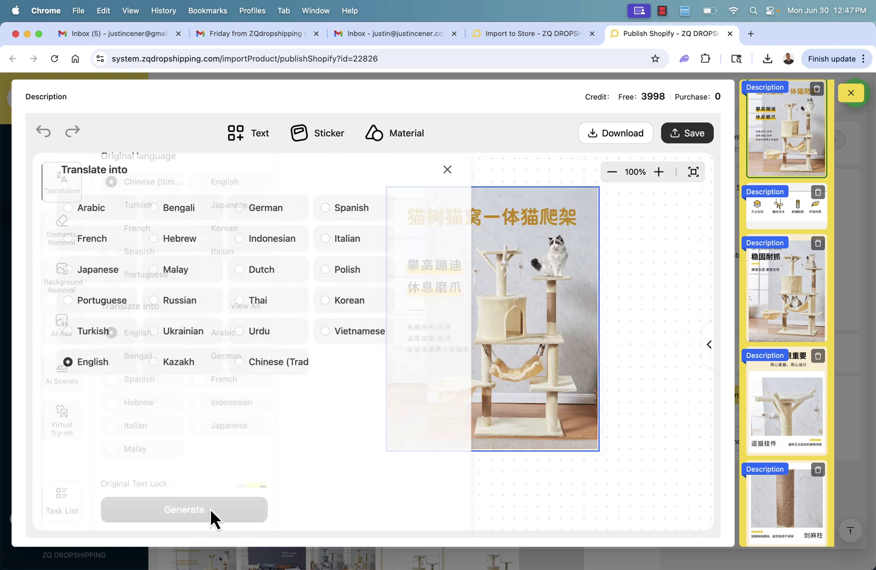
pyautogui.scroll(-1, 213, 463)
pyautogui.click(204, 508)
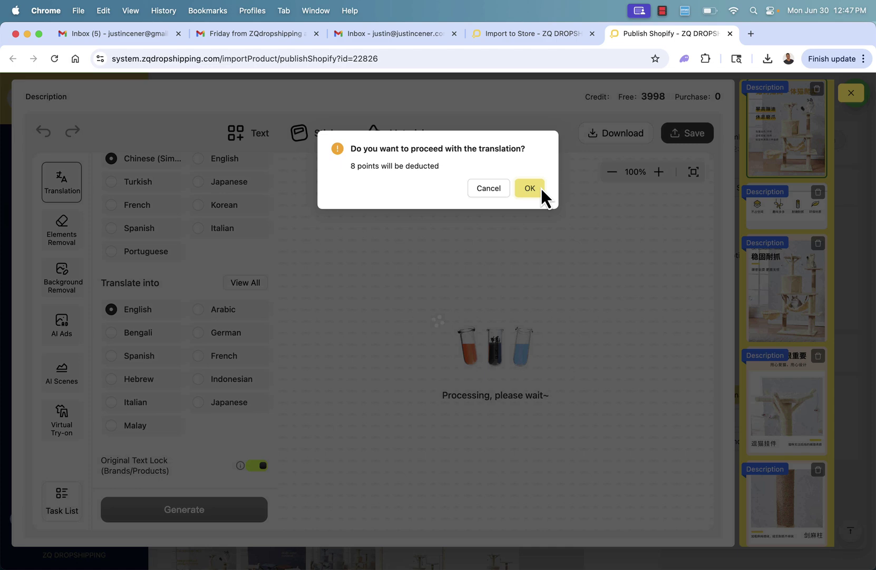
pyautogui.click(540, 188)
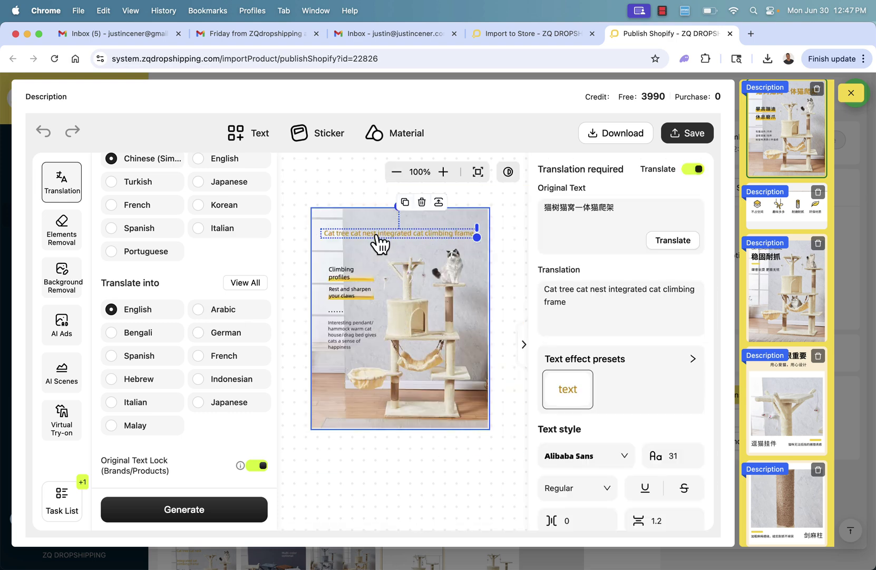
# Change the translated image's headline to 'Cat Tree' and save it to the description
pyautogui.doubleClick(374, 234)
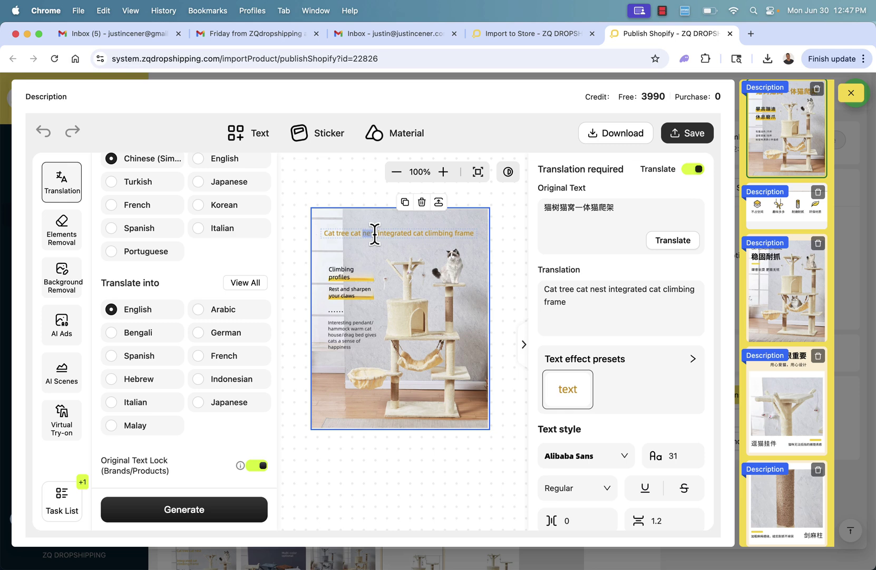
pyautogui.hotkey('ctrl', 'a')
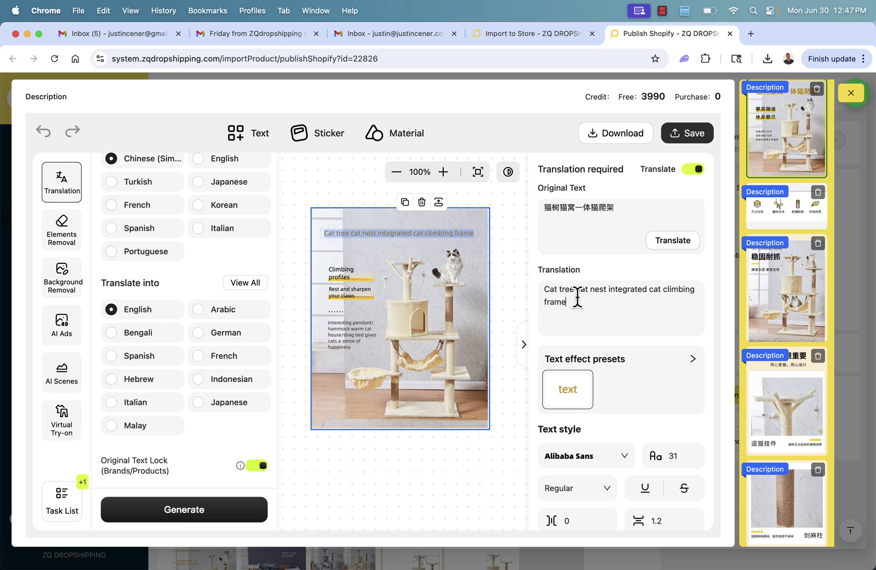
pyautogui.hotkey('ctrl', 'a')
pyautogui.write('C')
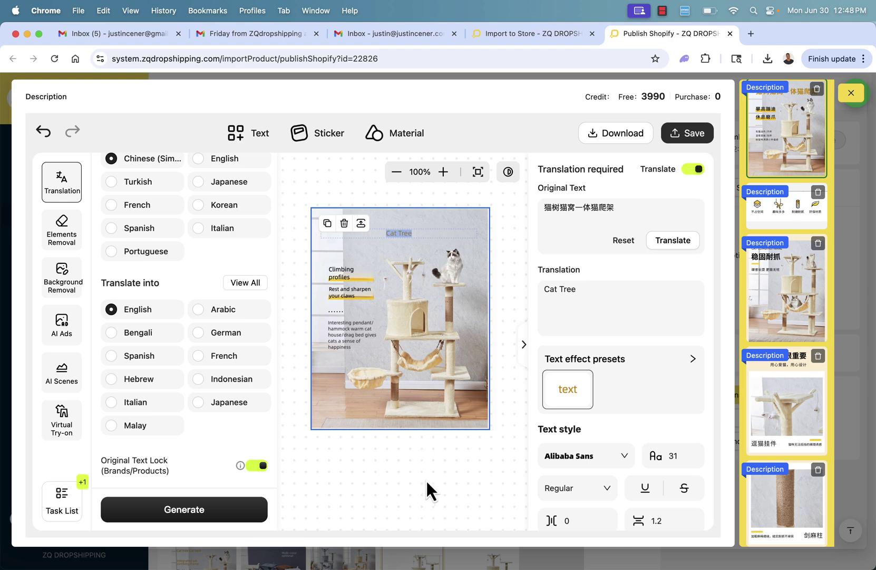
pyautogui.click(697, 133)
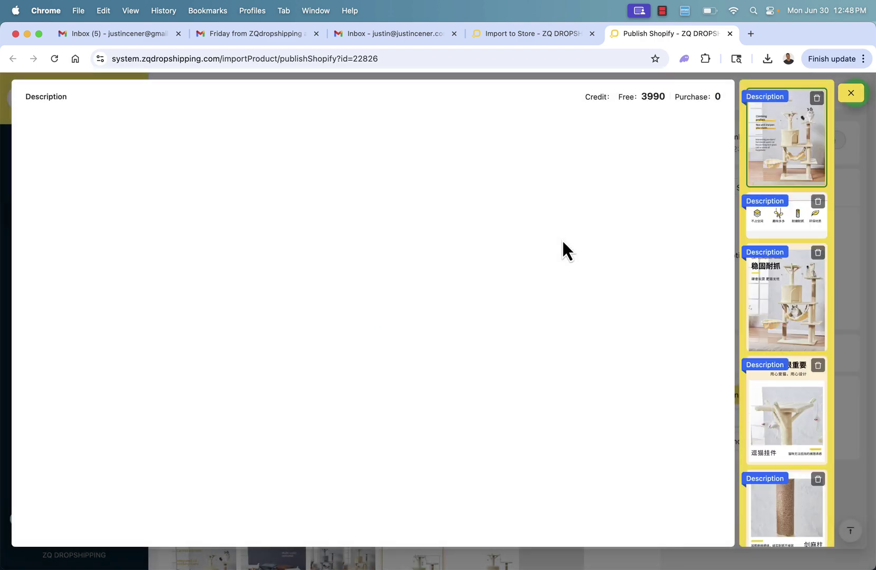
pyautogui.click(775, 171)
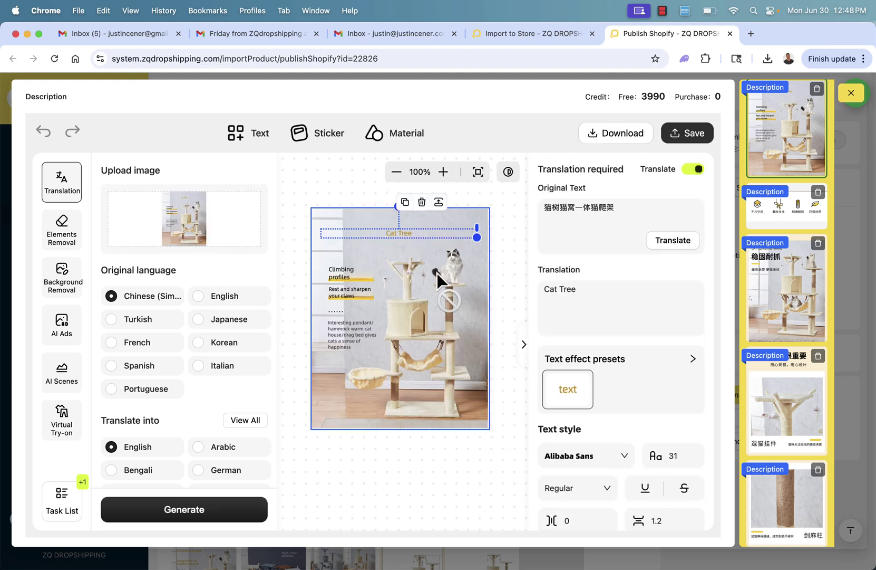
pyautogui.click(688, 135)
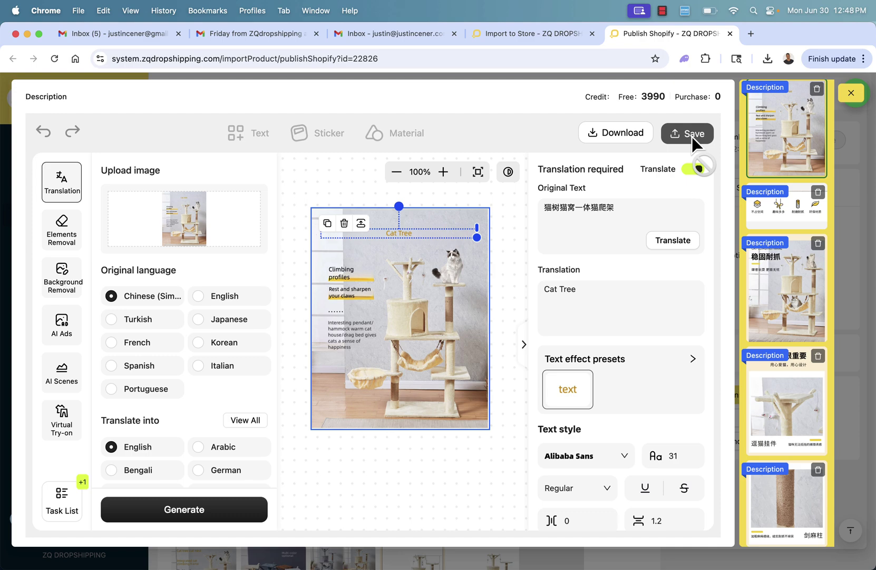
pyautogui.click(857, 101)
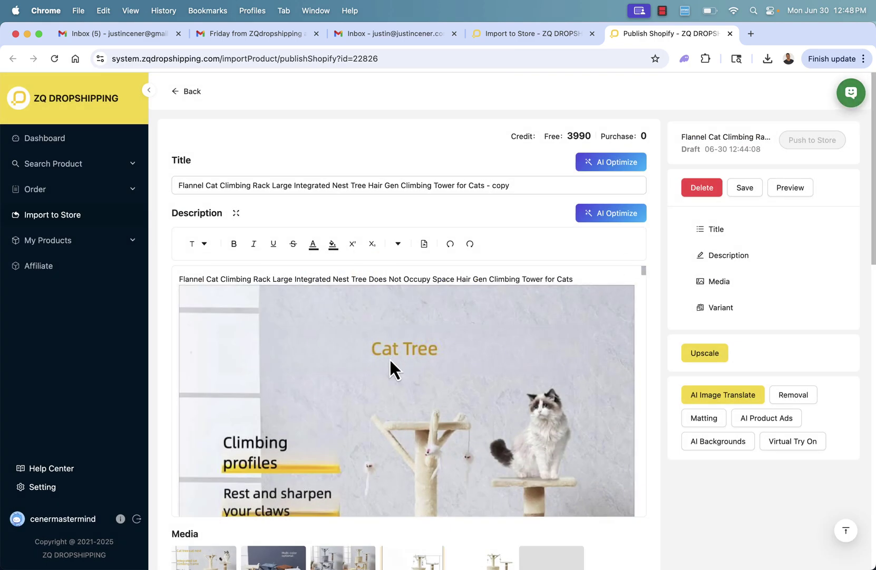
pyautogui.scroll(-3, 580, 324)
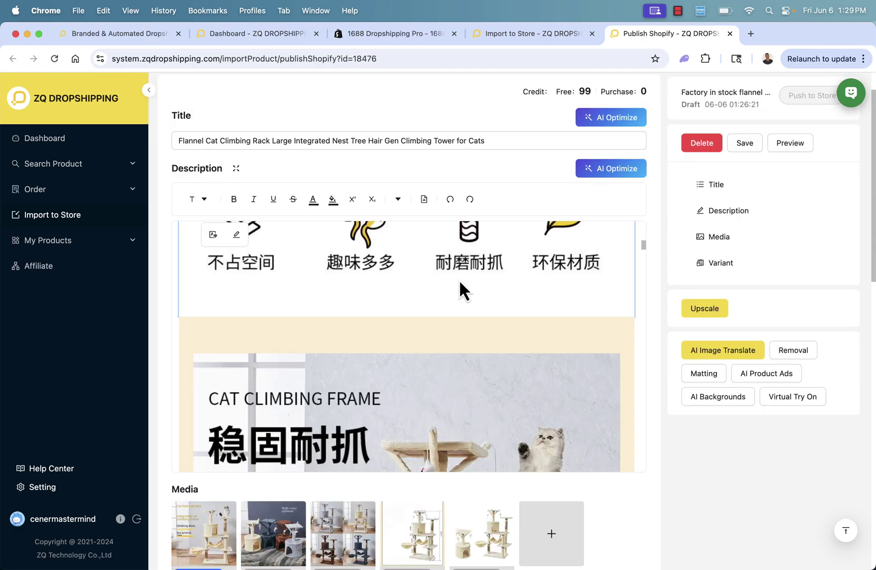
pyautogui.scroll(-10, 459, 278)
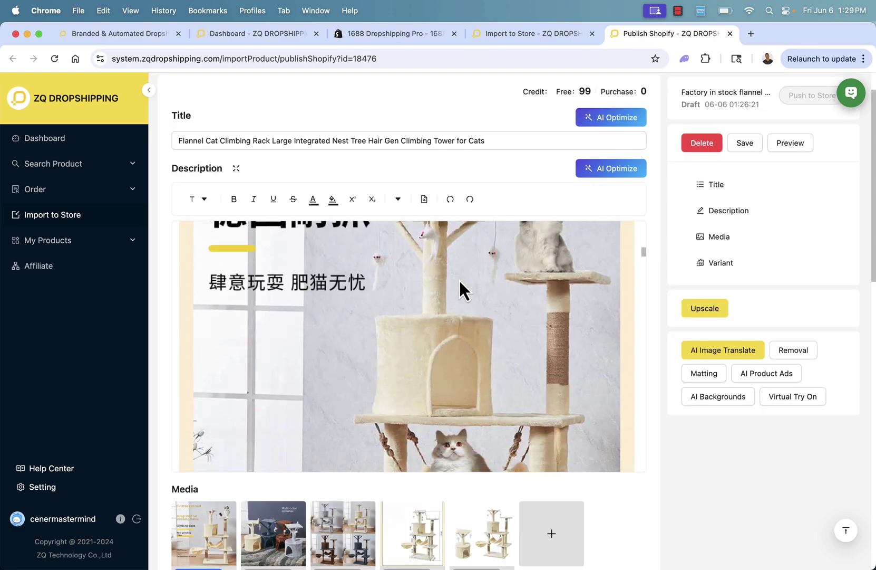
pyautogui.scroll(-10, 460, 279)
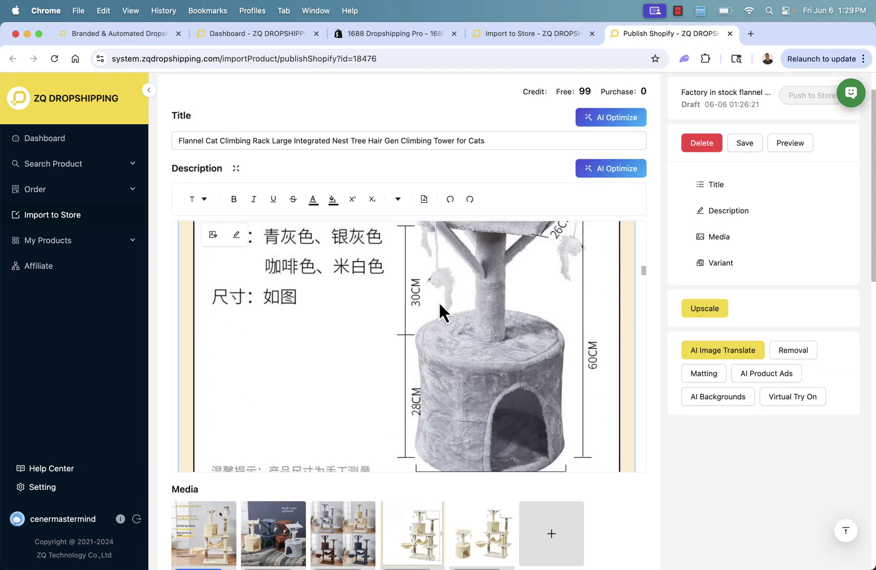
pyautogui.scroll(-15, 447, 330)
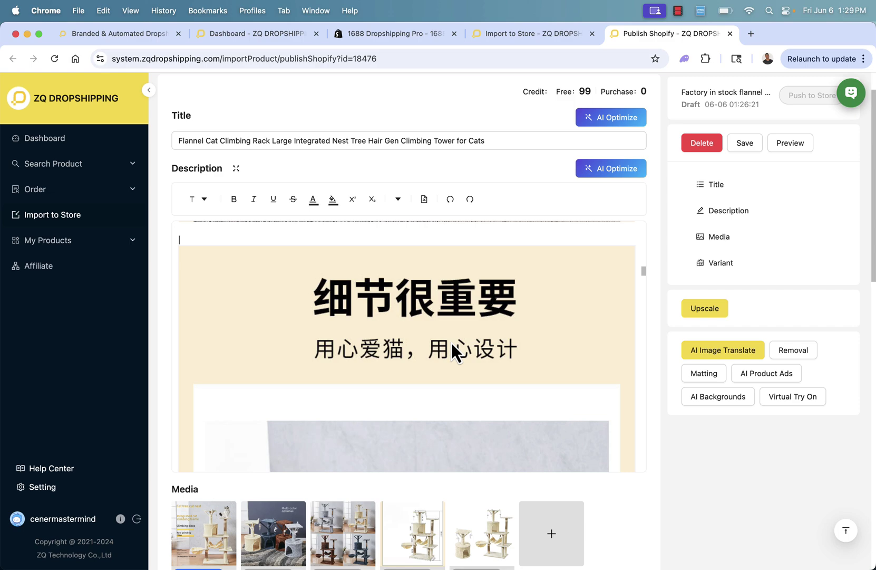
pyautogui.scroll(-15, 454, 345)
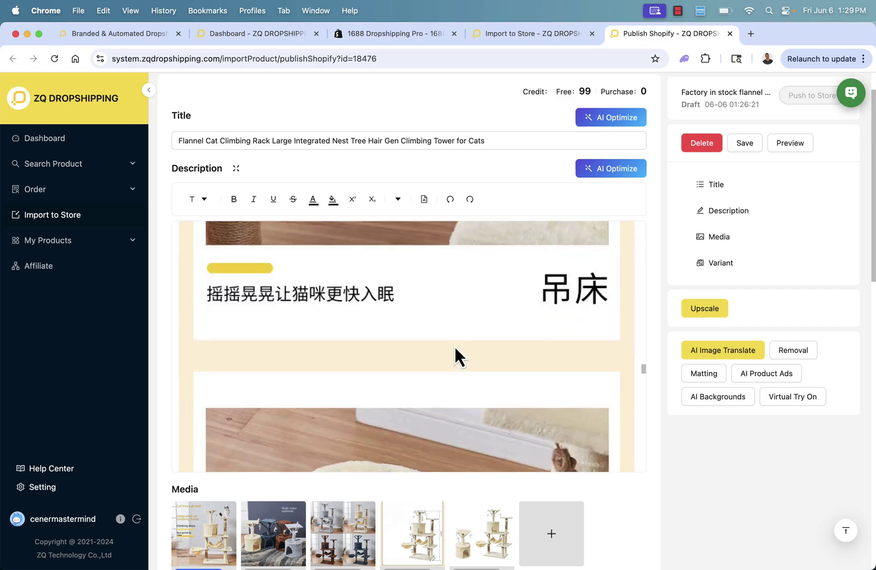
pyautogui.scroll(-15, 455, 347)
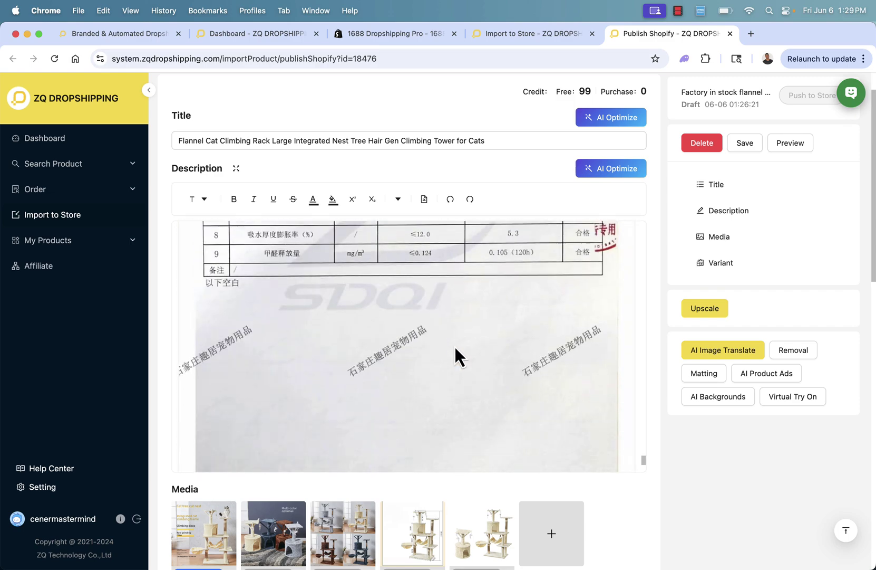
# Scroll through the Media and Variant sections to review the imported variants
pyautogui.scroll(-7, 582, 470)
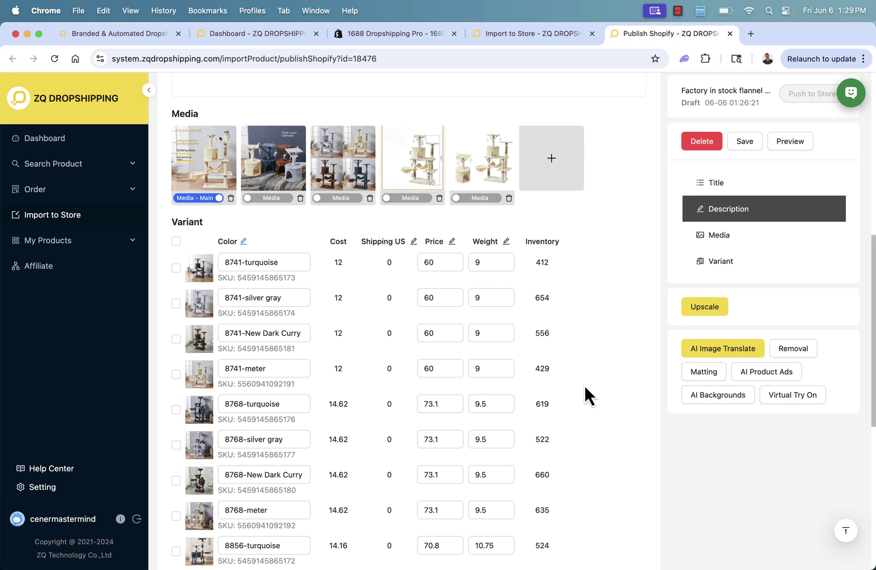
pyautogui.scroll(3, 587, 395)
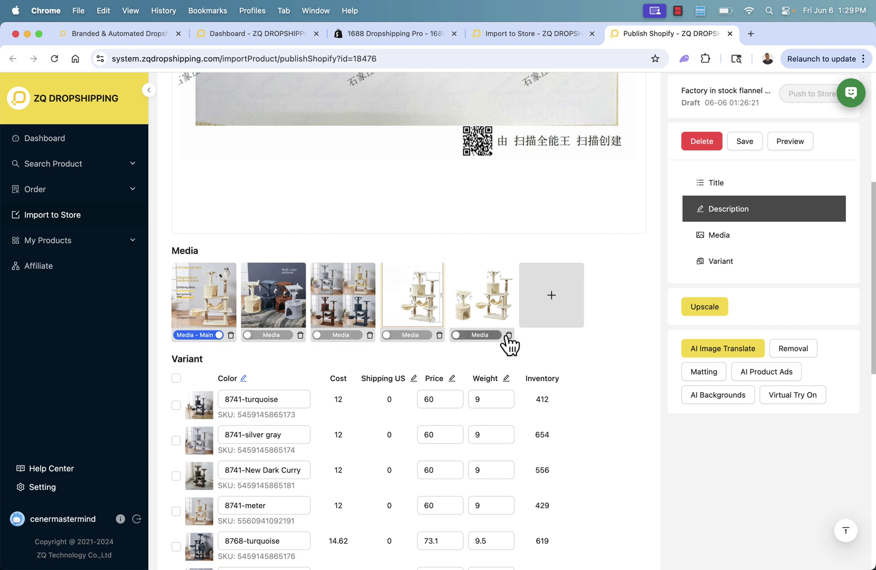
pyautogui.scroll(-2, 409, 347)
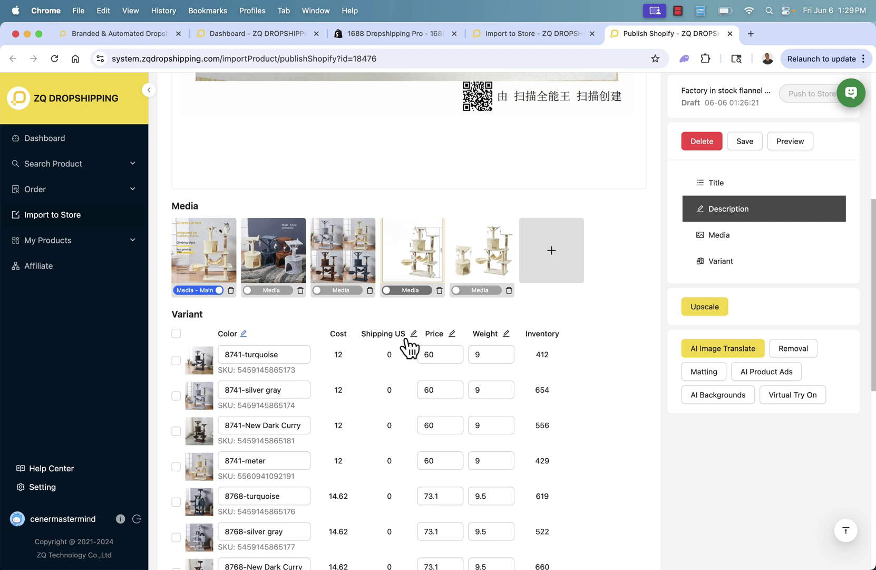
pyautogui.scroll(-7, 409, 347)
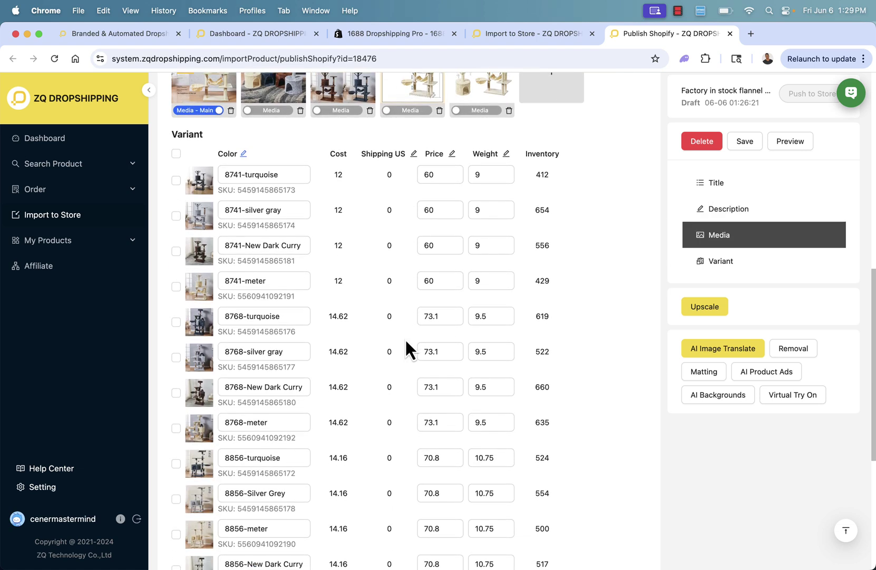
pyautogui.scroll(1, 409, 348)
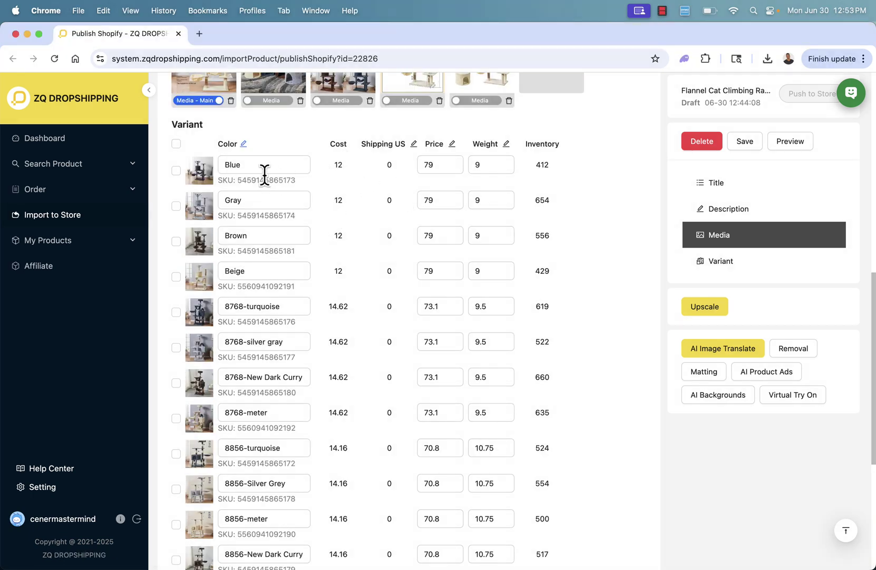
# Estimate Ordinary shipping to the United States, giving 145.23, 153.07 and 172.68
pyautogui.click(415, 145)
pyautogui.scroll(-5, 390, 352)
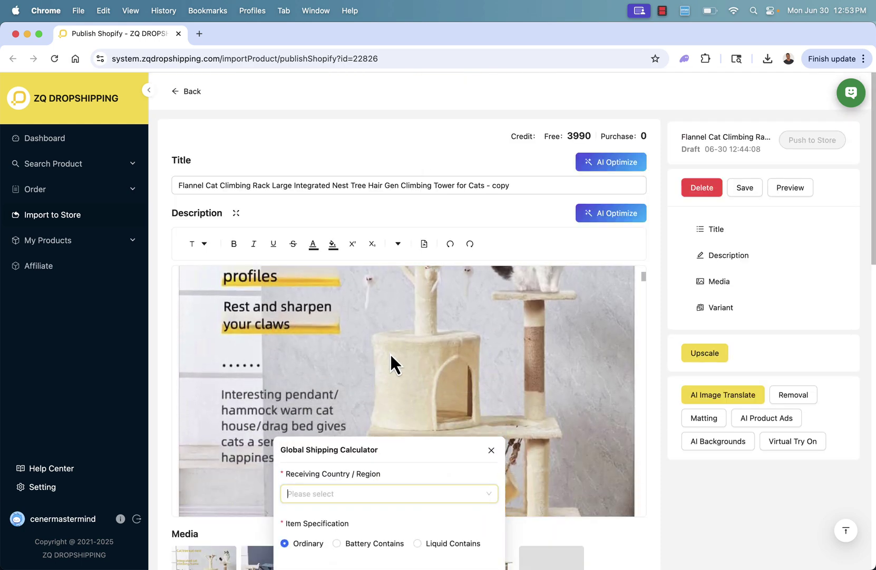
pyautogui.scroll(-5, 381, 448)
pyautogui.click(362, 266)
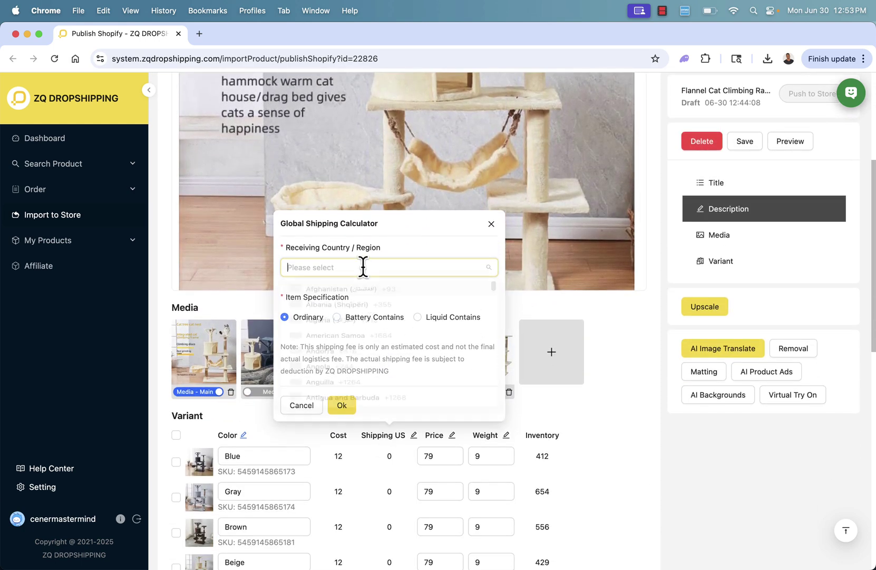
pyautogui.write('united')
pyautogui.click(303, 328)
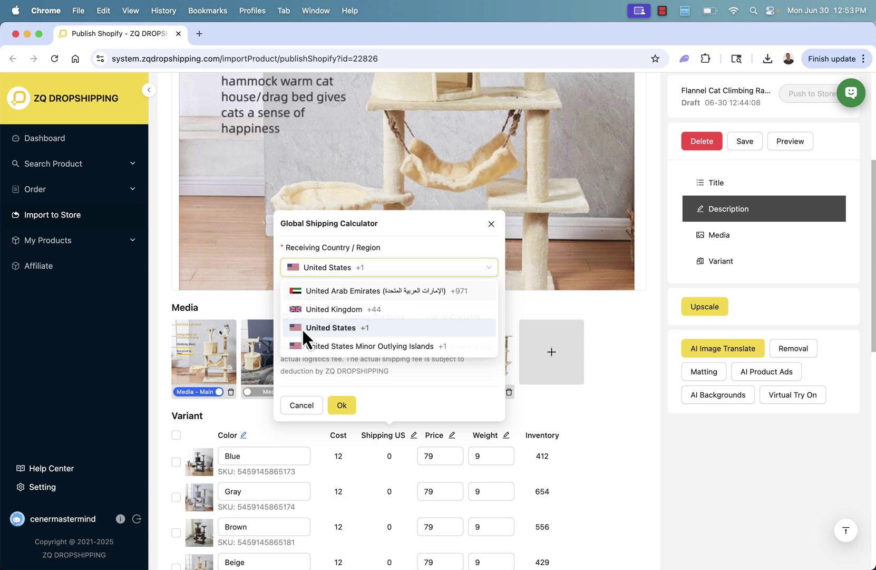
pyautogui.click(343, 404)
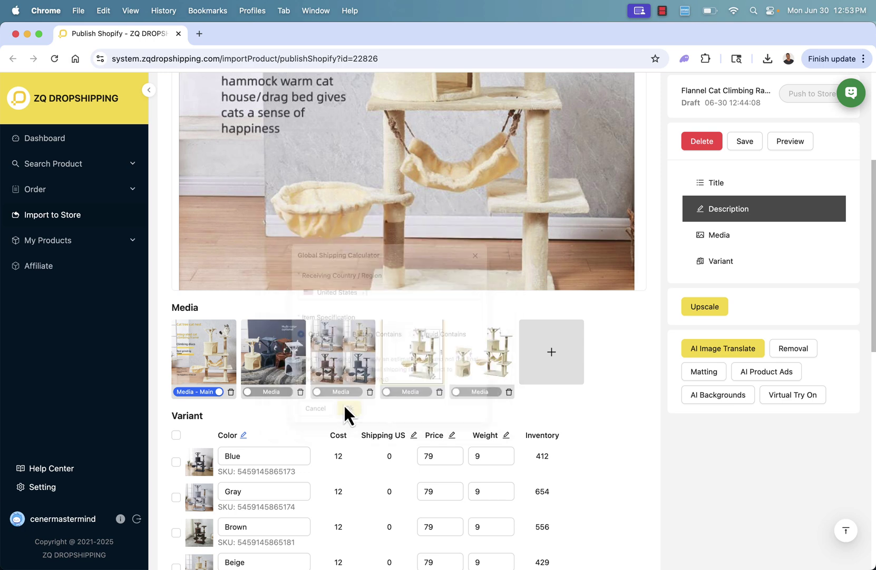
pyautogui.scroll(-4, 377, 470)
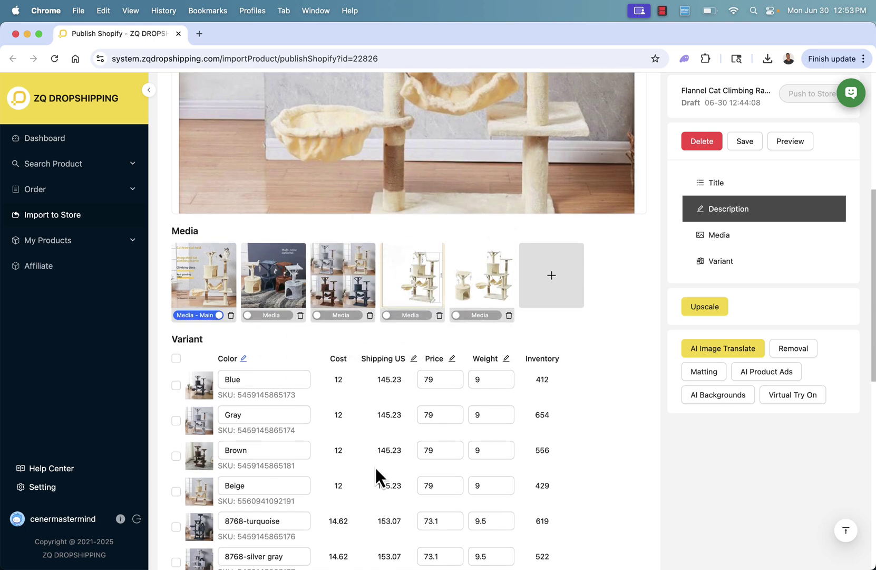
pyautogui.scroll(-3, 375, 466)
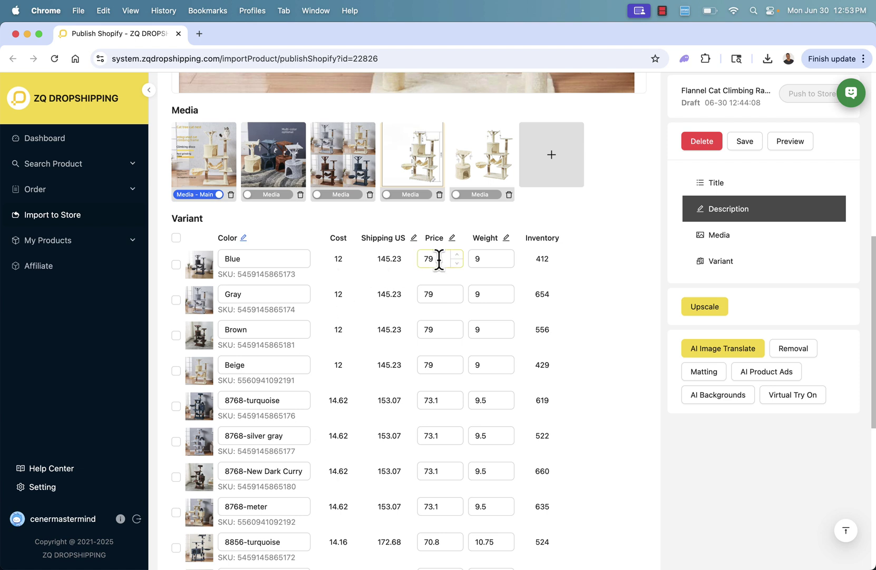
# Copy the Blue price 199 into the Gray, Brown, Beige, 8768-turquoise and 8768-silver gray prices
pyautogui.press('super+a')
pyautogui.press('super+c')
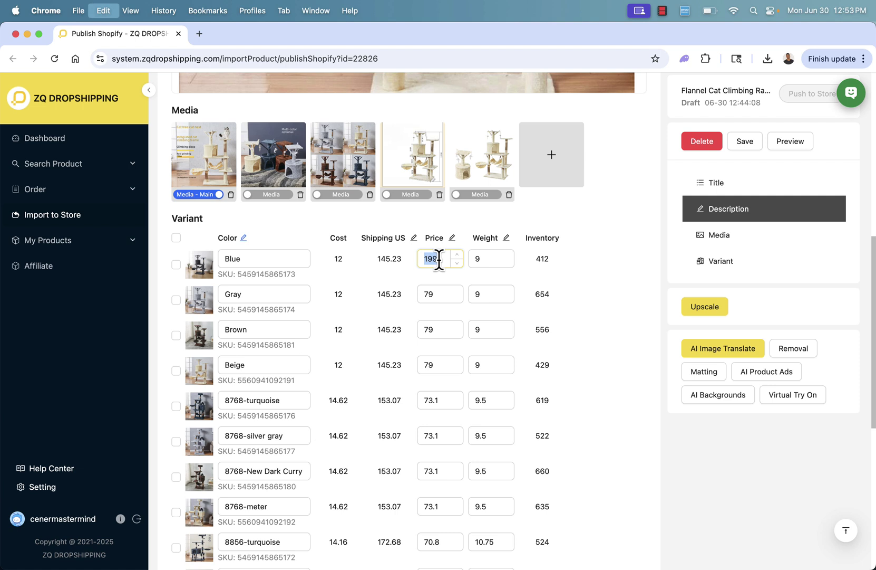
pyautogui.click(437, 292)
pyautogui.press('super+a')
pyautogui.press('super+v')
pyautogui.click(434, 324)
pyautogui.press('super+a')
pyautogui.press('super+v')
pyautogui.click(433, 363)
pyautogui.press('super+a')
pyautogui.press('super+v')
pyautogui.click(436, 401)
pyautogui.press('super+a')
pyautogui.press('super+v')
pyautogui.scroll(-1, 436, 405)
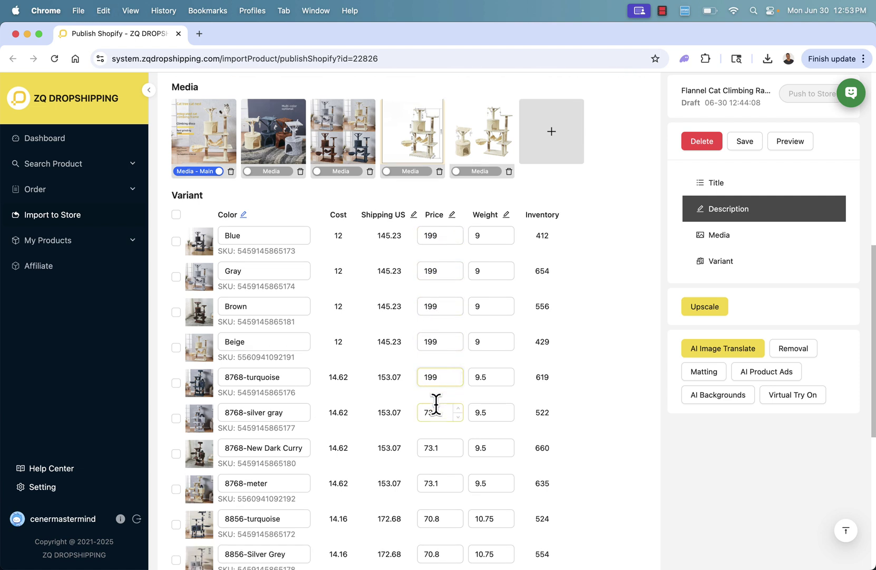
pyautogui.press('super+a')
pyautogui.press('super+v')
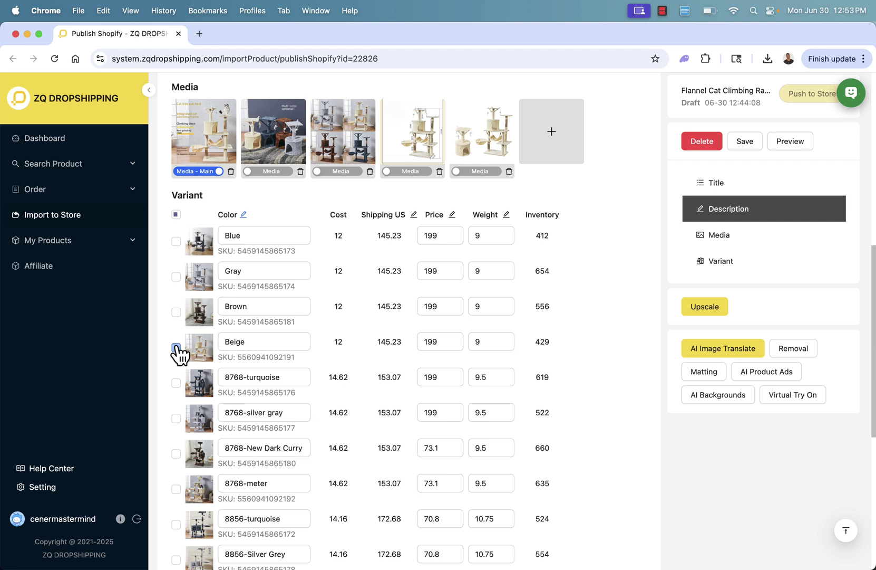
# Tick the Beige, Brown and Gray variants for publishing
pyautogui.click(176, 347)
pyautogui.click(176, 312)
pyautogui.click(176, 276)
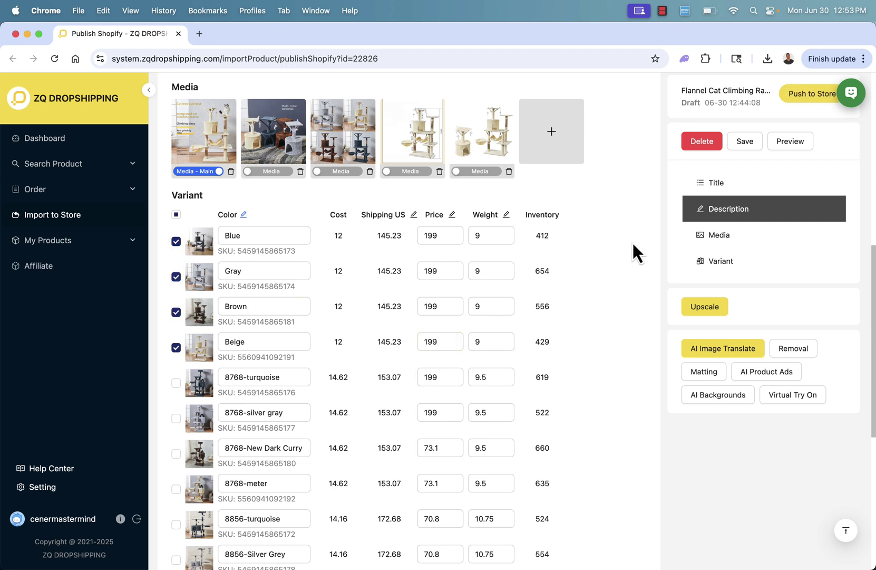
pyautogui.scroll(3, 631, 240)
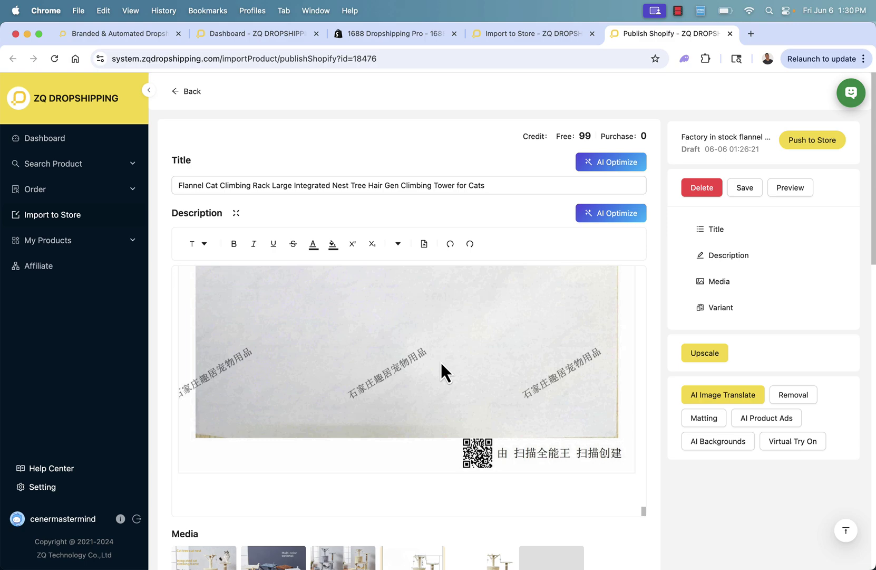
# Push the flannel cat climbing rack to the store and confirm the credit deduction prompt
pyautogui.scroll(20, 441, 362)
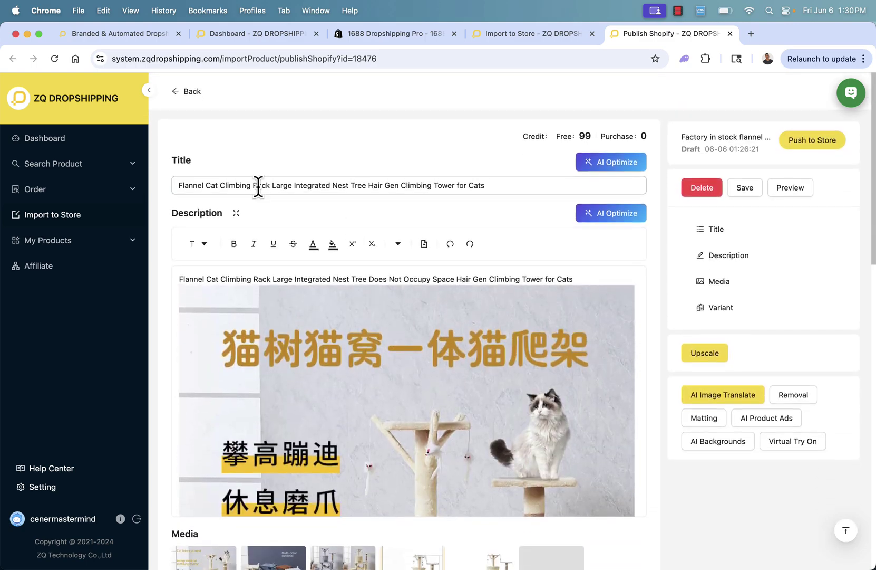
pyautogui.click(252, 185)
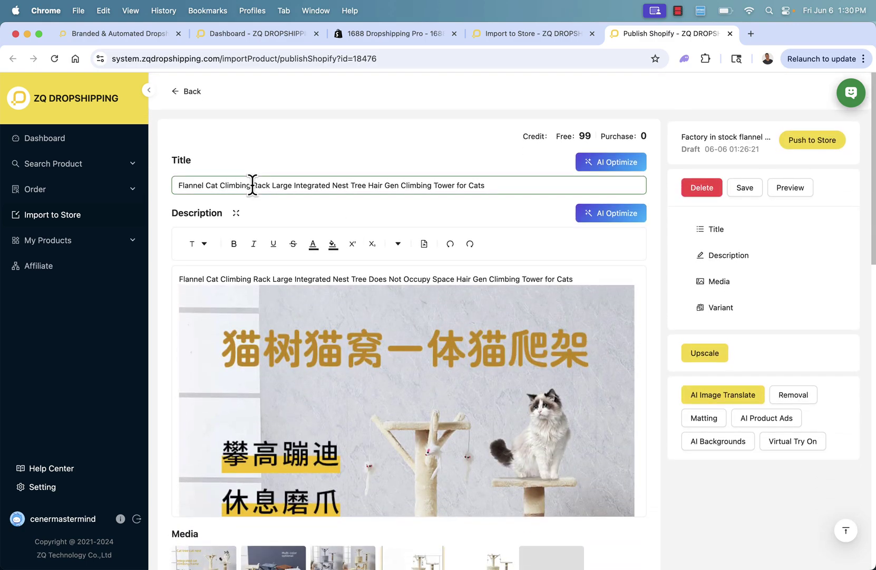
pyautogui.click(808, 147)
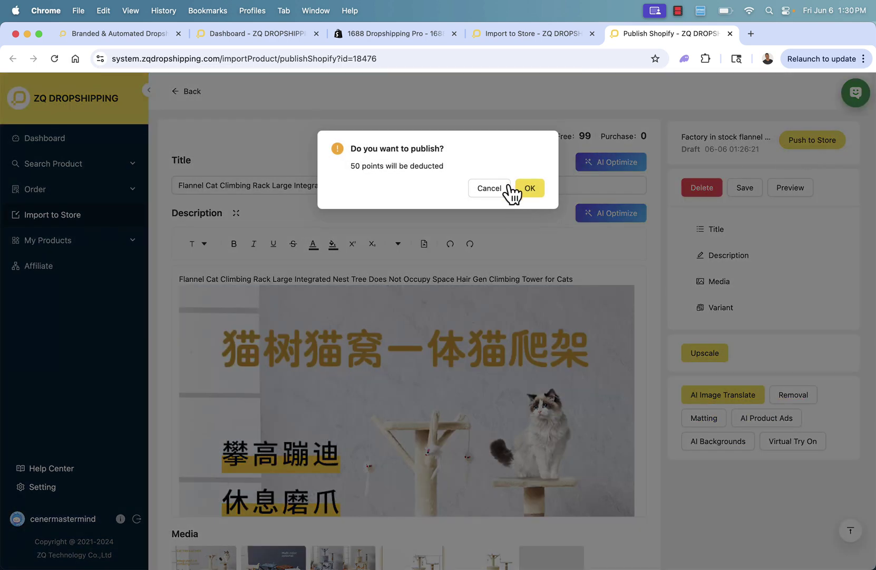
pyautogui.click(531, 197)
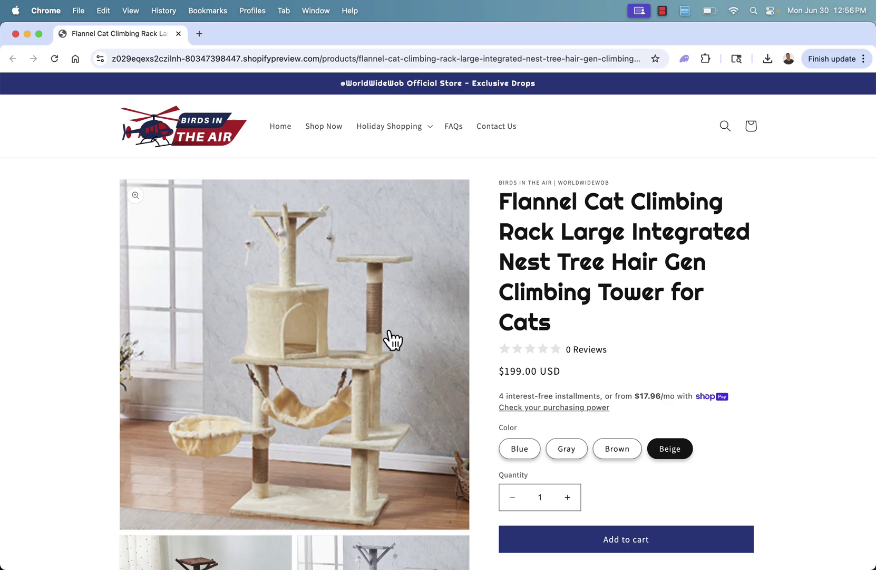
# Highlight the $199.00 USD price on the Flannel Cat Climbing Rack storefront page
pyautogui.moveTo(499, 372); pyautogui.dragTo(555, 372)
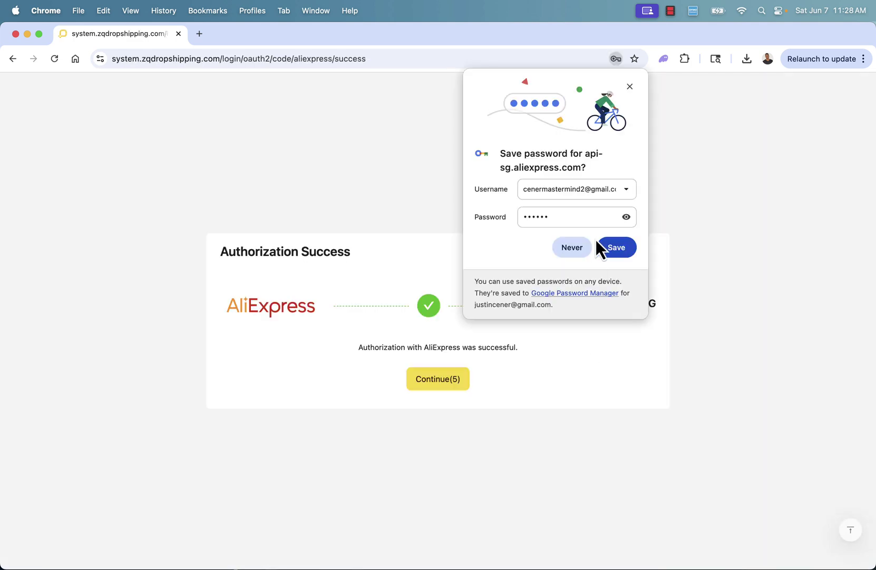
# Dismiss the save-password offer and continue from the AliExpress Authorization Success page
pyautogui.click(631, 87)
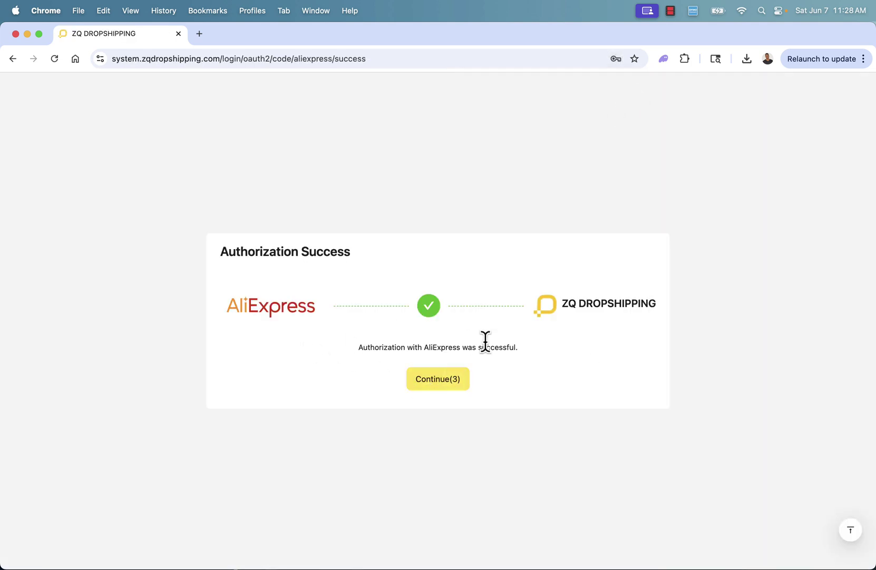
pyautogui.click(447, 384)
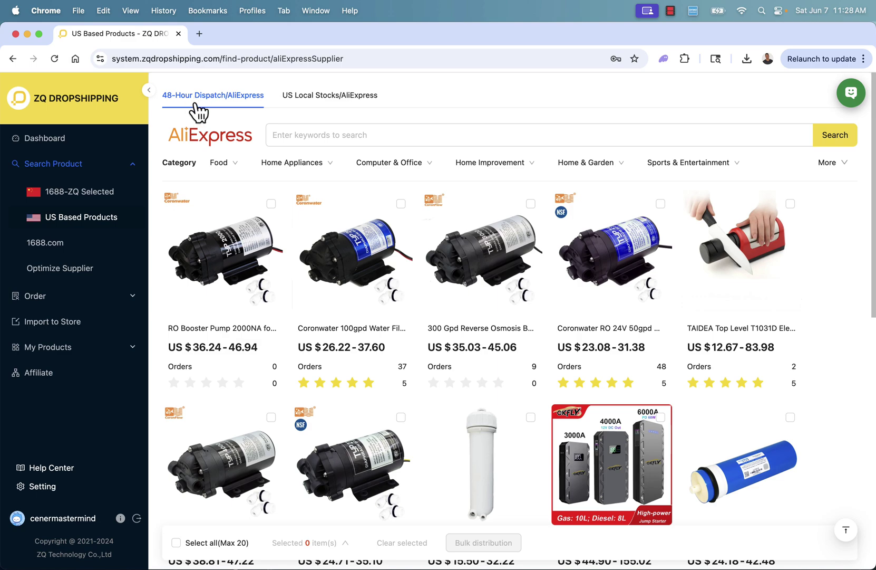
# Search AliExpress products for 'cats'
pyautogui.scroll(-5, 462, 342)
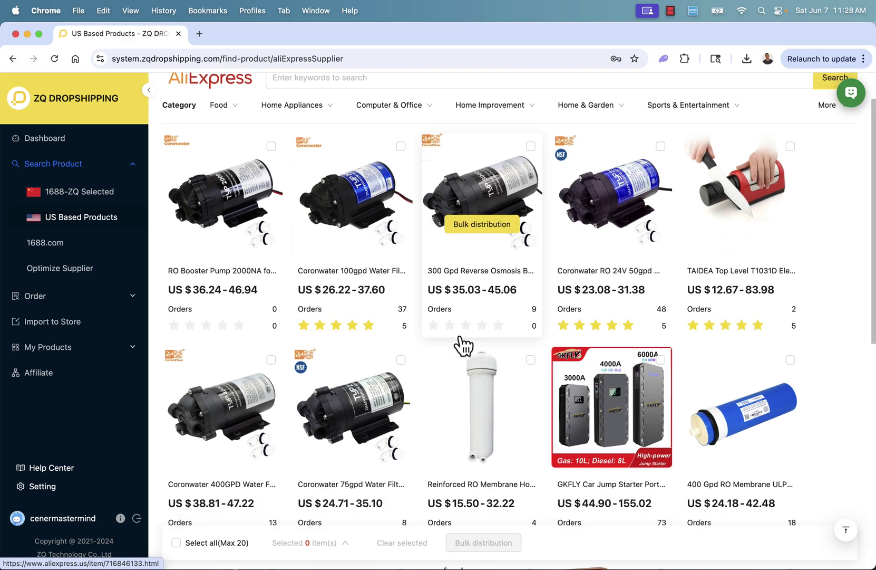
pyautogui.scroll(-12, 462, 342)
pyautogui.scroll(-10, 463, 343)
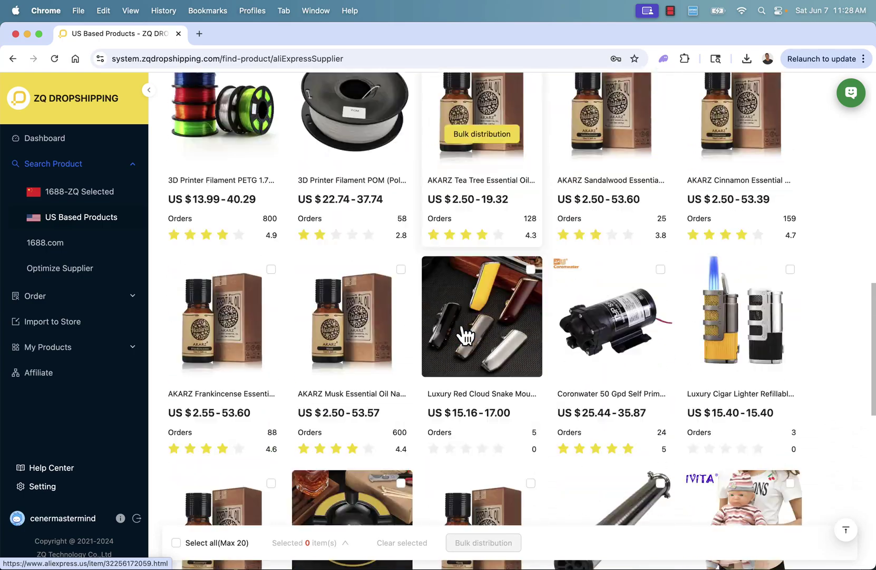
pyautogui.scroll(20, 463, 338)
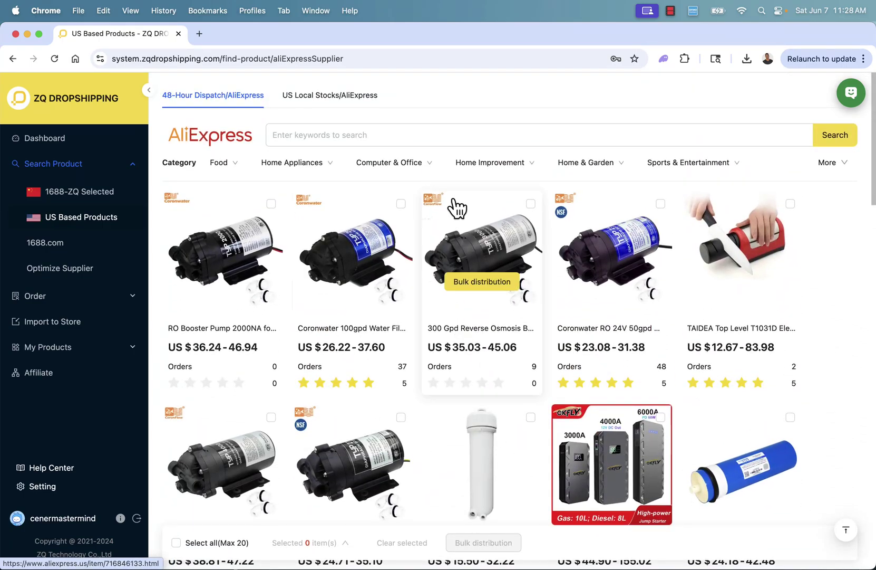
pyautogui.moveTo(224, 167)
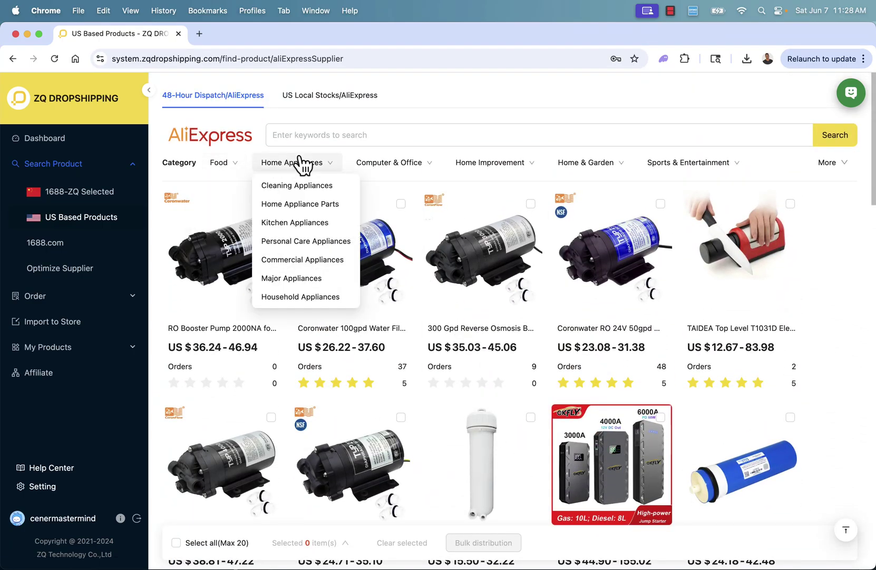
pyautogui.moveTo(378, 168)
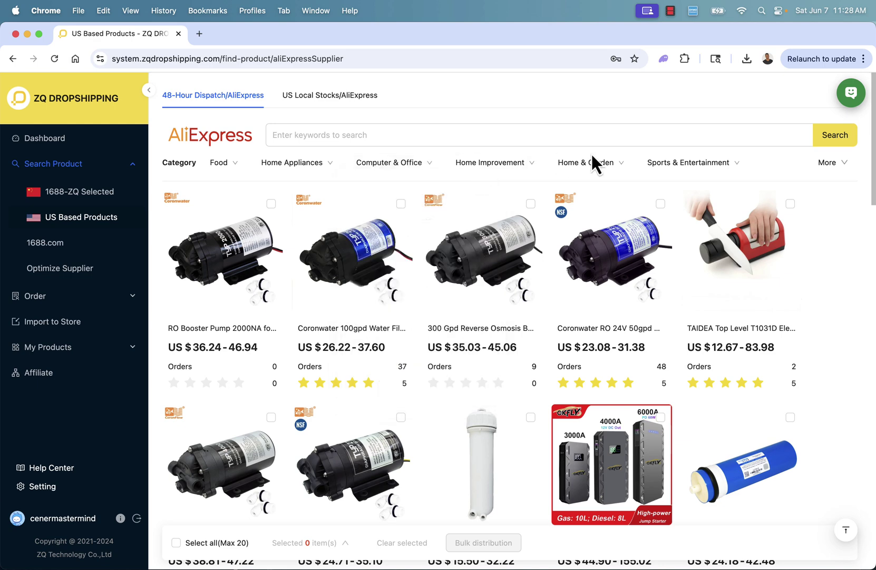
pyautogui.moveTo(700, 173)
pyautogui.click(426, 135)
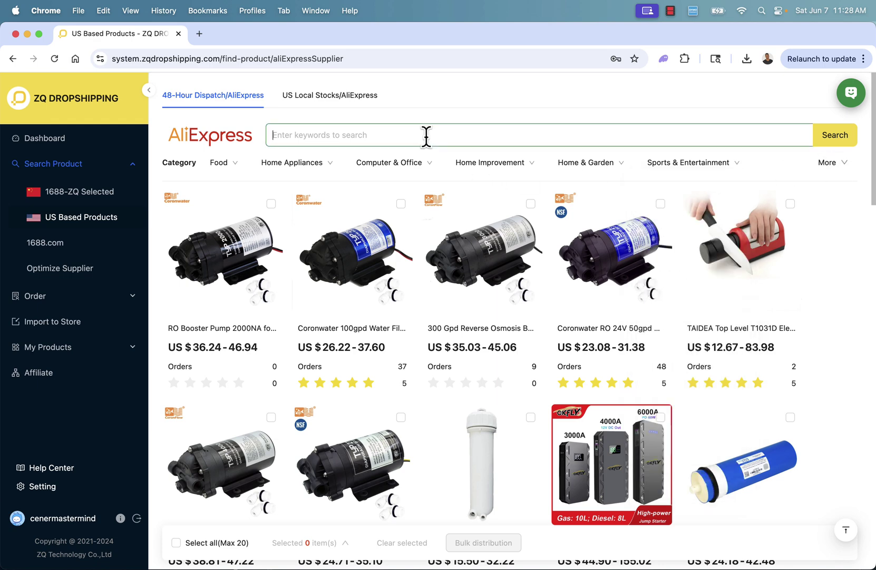
pyautogui.click(846, 135)
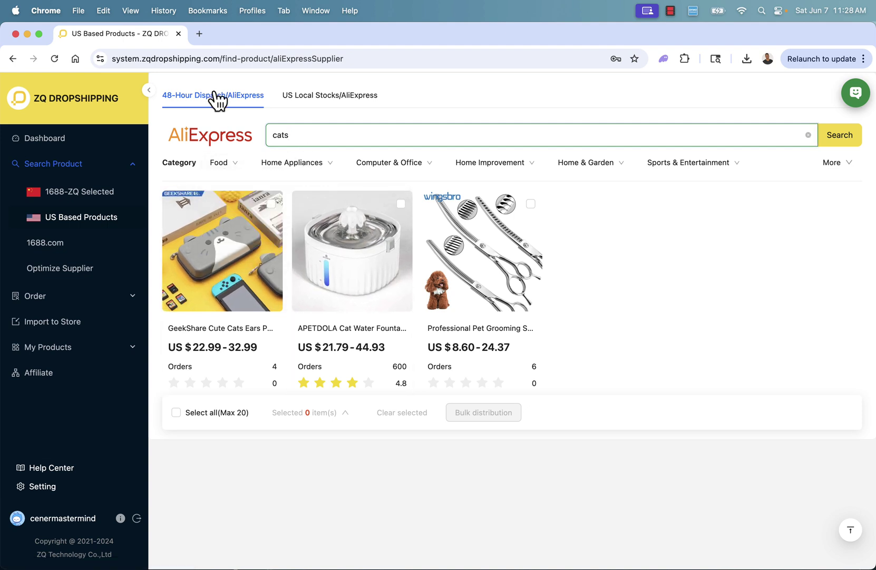
# Switch to the US Local Stocks/AliExpress results and browse the cat listings
pyautogui.click(358, 96)
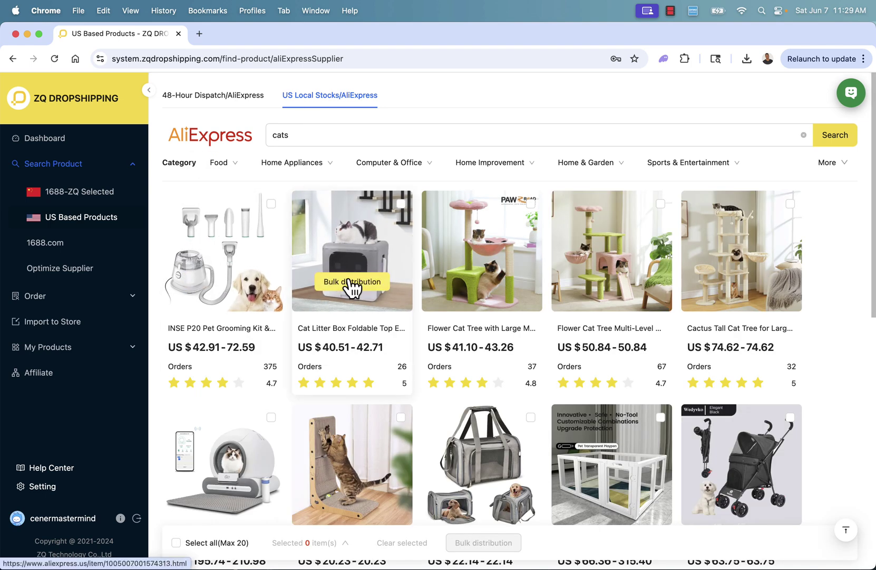
pyautogui.scroll(-1, 352, 288)
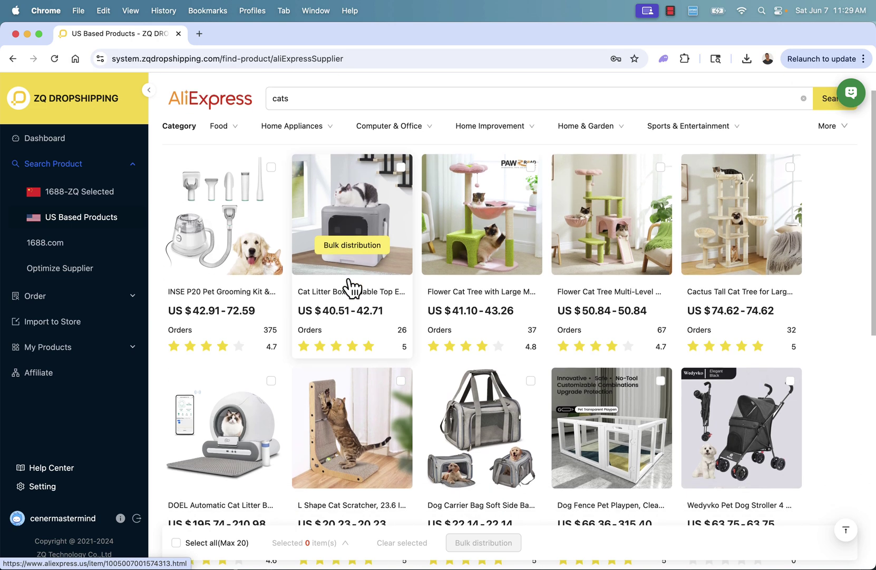
pyautogui.scroll(-1, 352, 287)
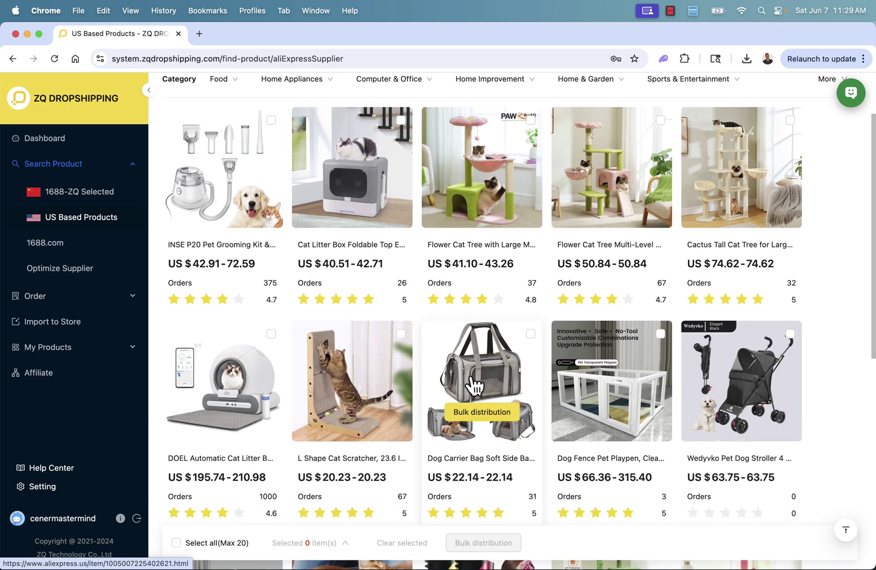
pyautogui.scroll(2, 617, 260)
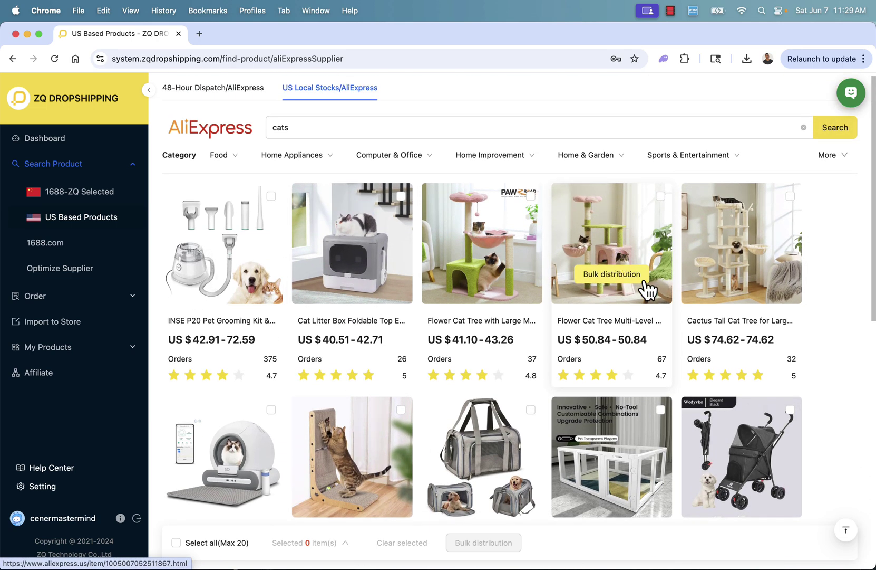
# Bulk-distribute the Flower Cat Tree with its AMT0236BU and AMT0236GN colour variants
pyautogui.click(612, 274)
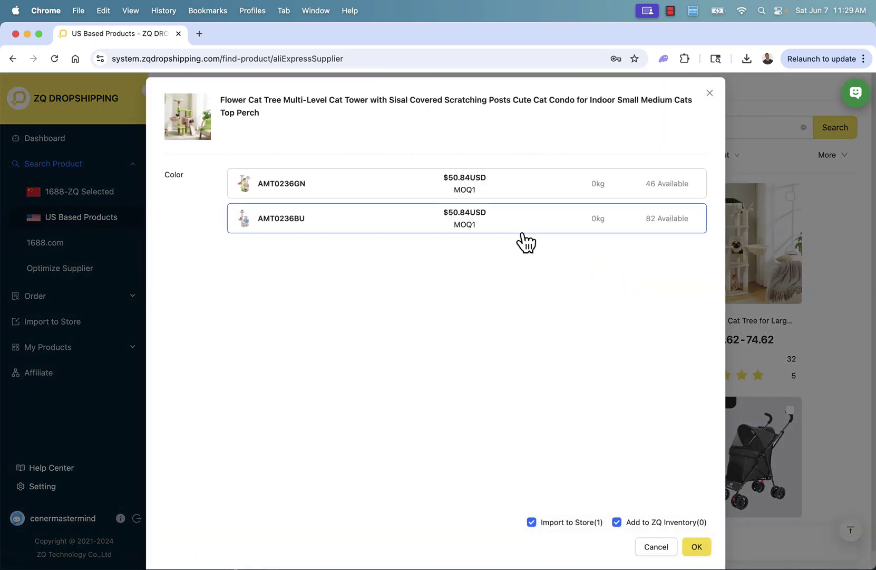
pyautogui.click(417, 232)
pyautogui.click(393, 186)
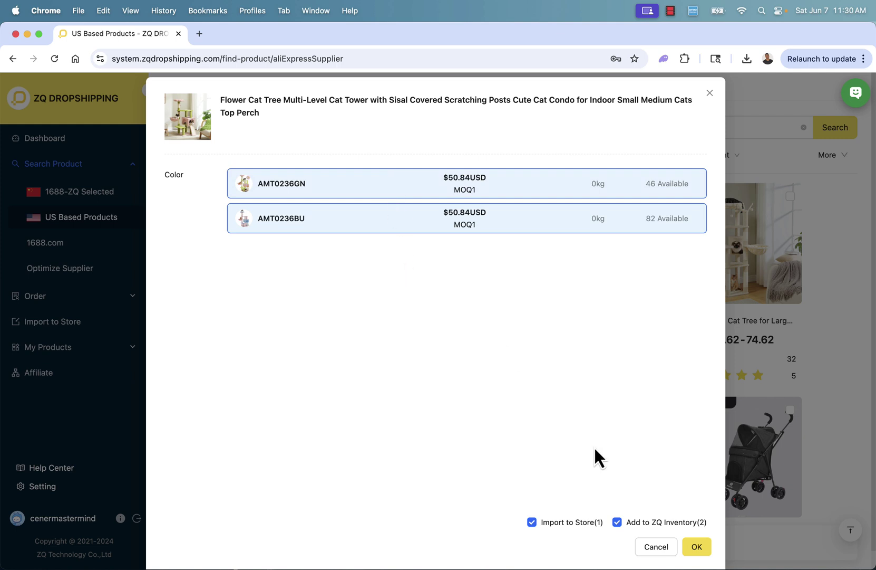
pyautogui.click(695, 549)
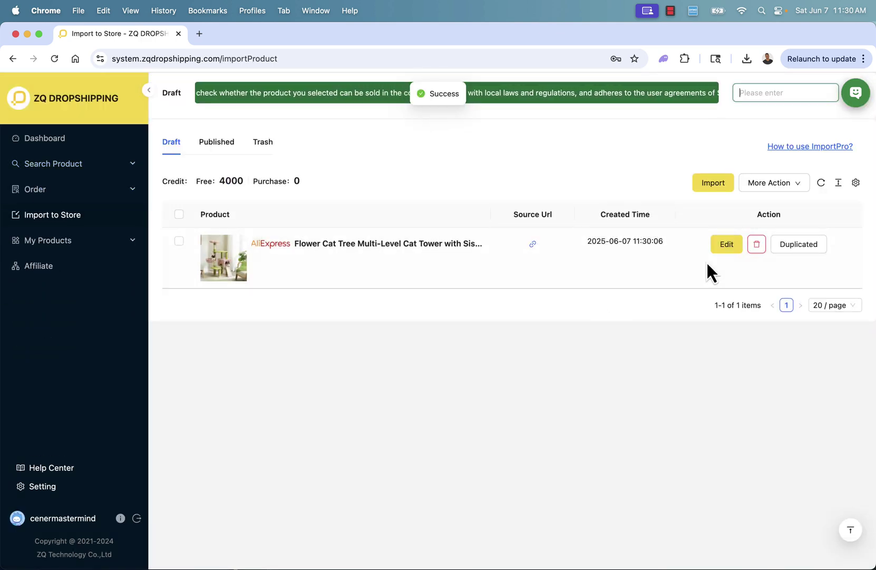
# Open the Flower Cat Tree draft and price both variants at 299
pyautogui.click(724, 246)
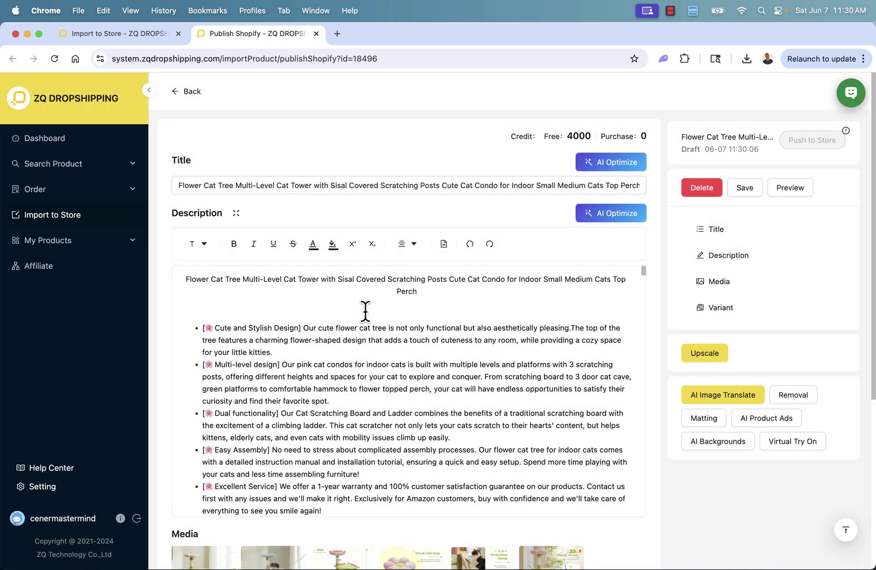
pyautogui.scroll(-15, 366, 312)
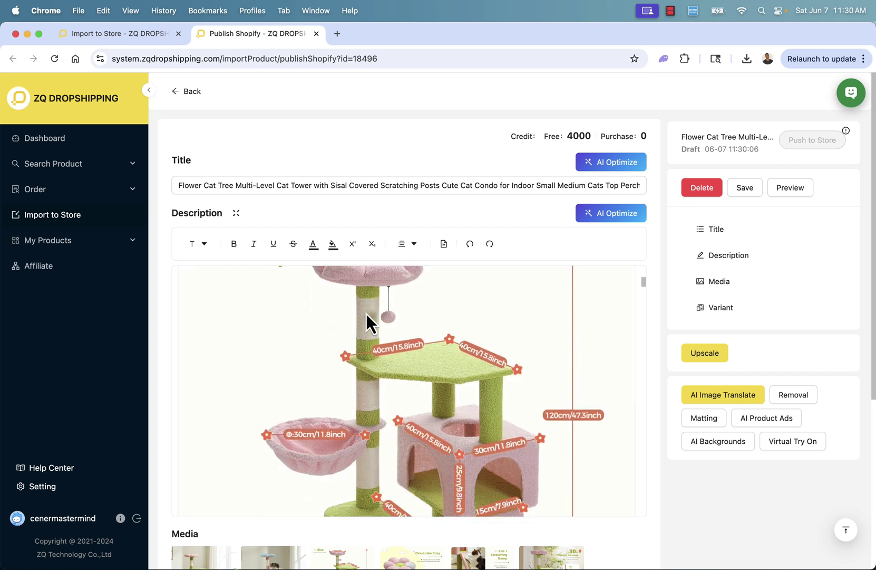
pyautogui.scroll(-10, 366, 316)
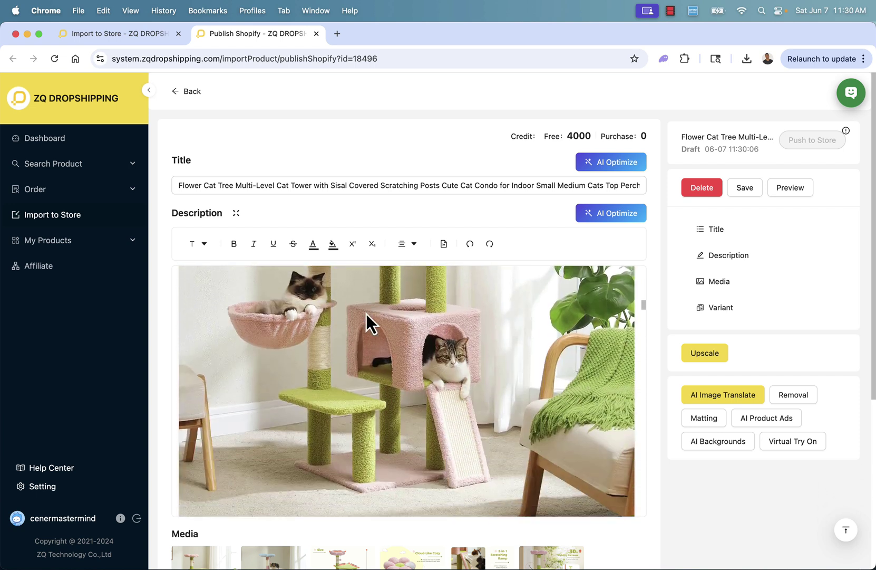
pyautogui.scroll(-10, 366, 313)
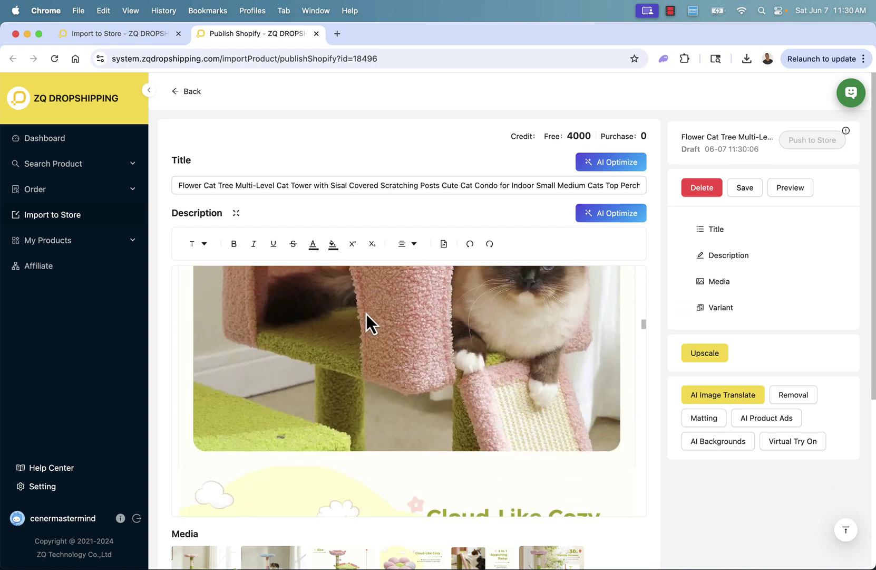
pyautogui.scroll(-5, 365, 313)
pyautogui.scroll(-6, 383, 327)
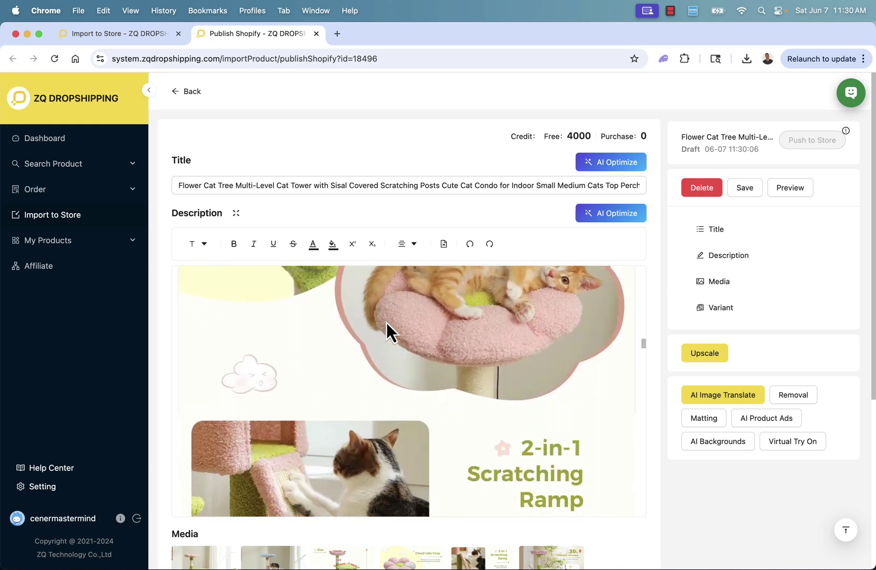
pyautogui.scroll(-5, 680, 497)
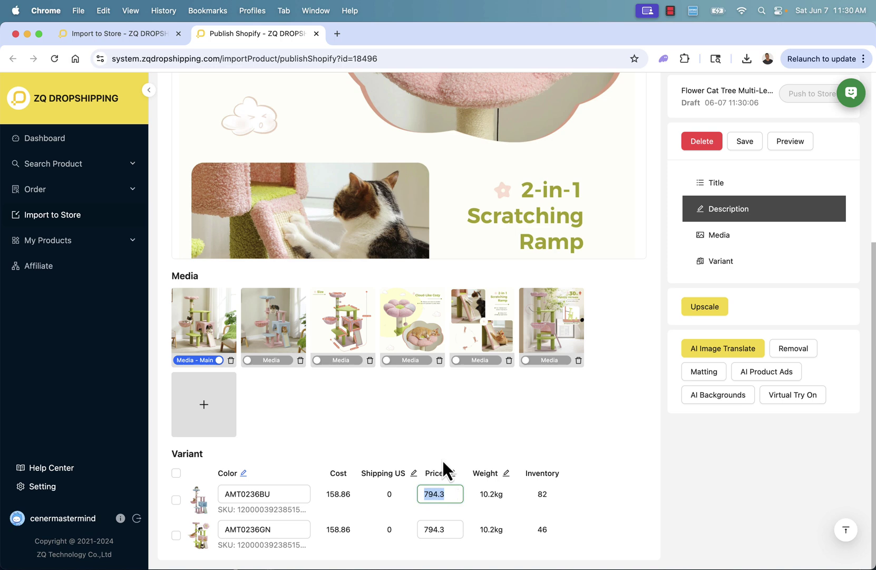
pyautogui.write('299')
pyautogui.press('super+a')
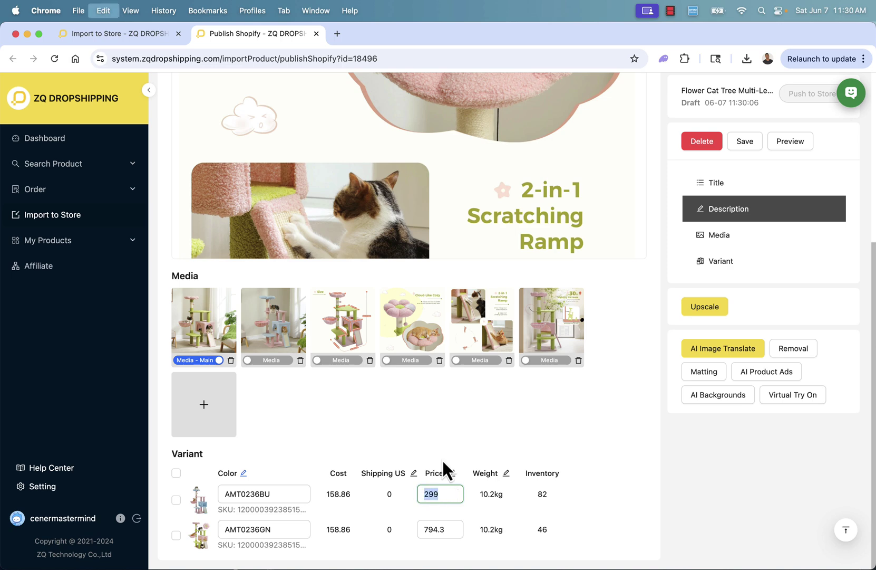
pyautogui.press('Tab')
pyautogui.press('Tab')
pyautogui.press('Tab')
pyautogui.write('299')
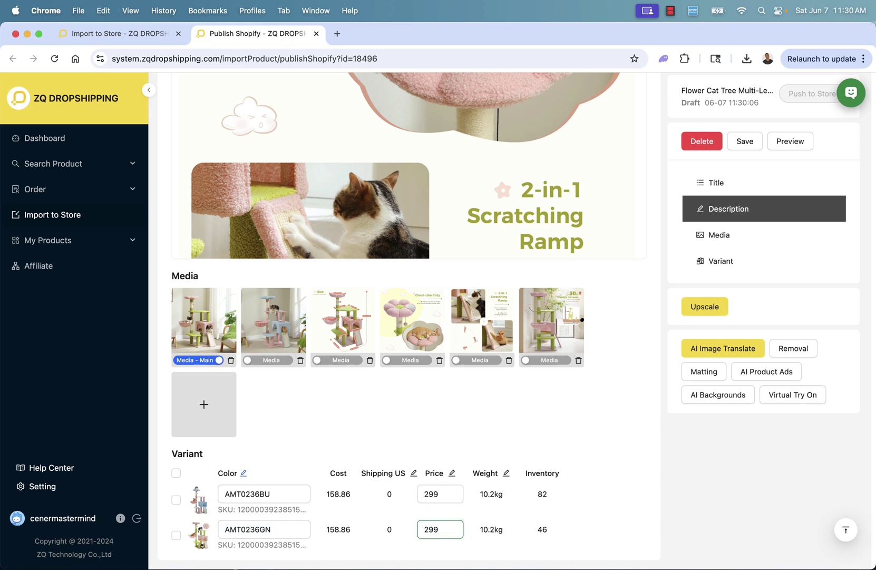
pyautogui.click(625, 507)
# Include both variants, rename their colours to Pink and Green, and push to the store
pyautogui.scroll(10, 566, 505)
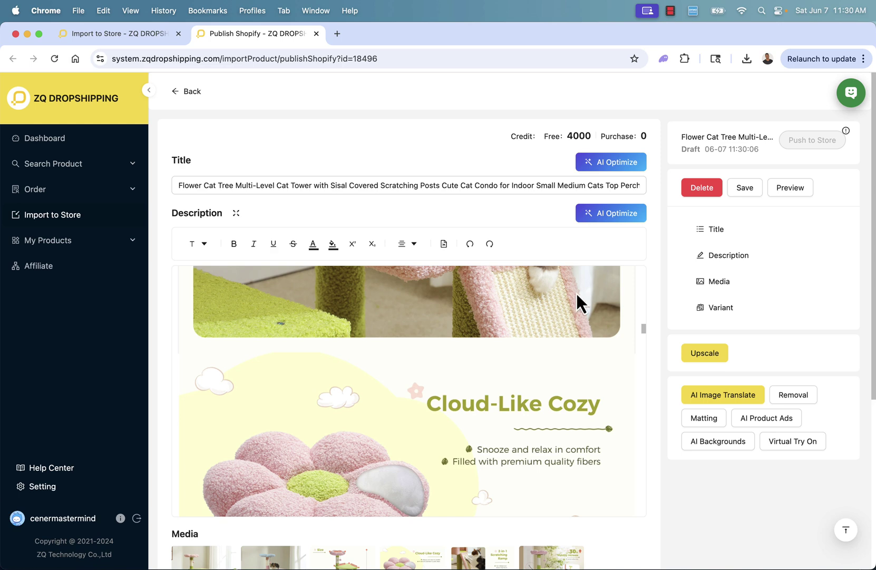
pyautogui.scroll(-8, 577, 300)
pyautogui.scroll(-5, 701, 483)
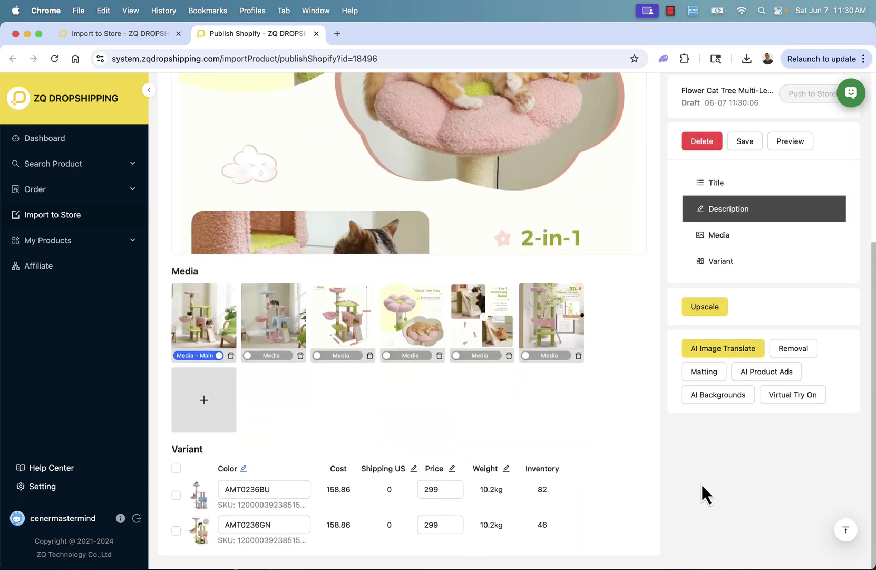
pyautogui.click(178, 499)
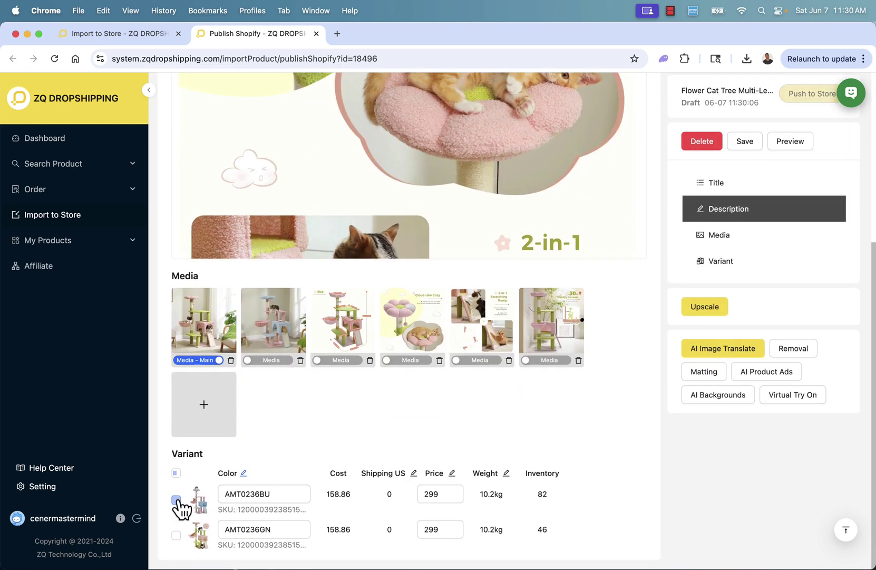
pyautogui.click(176, 535)
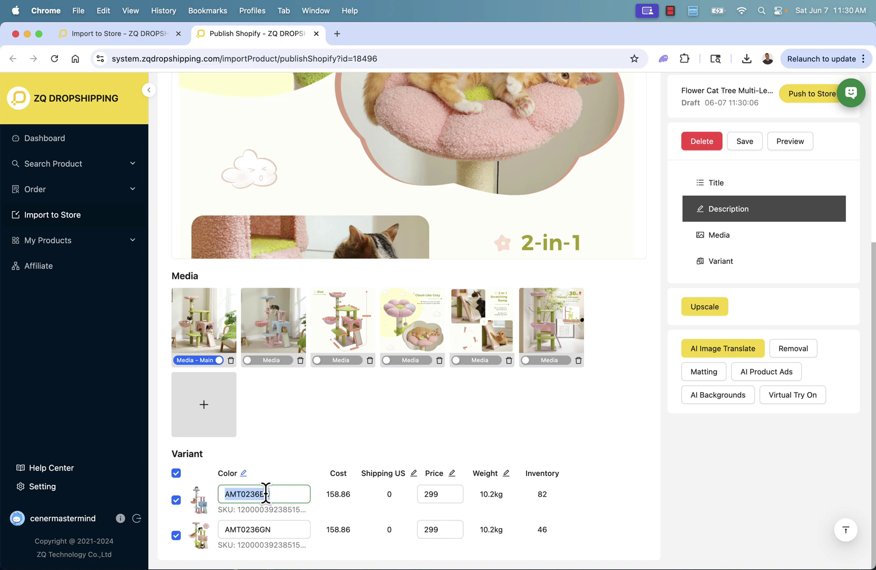
pyautogui.doubleClick(290, 530)
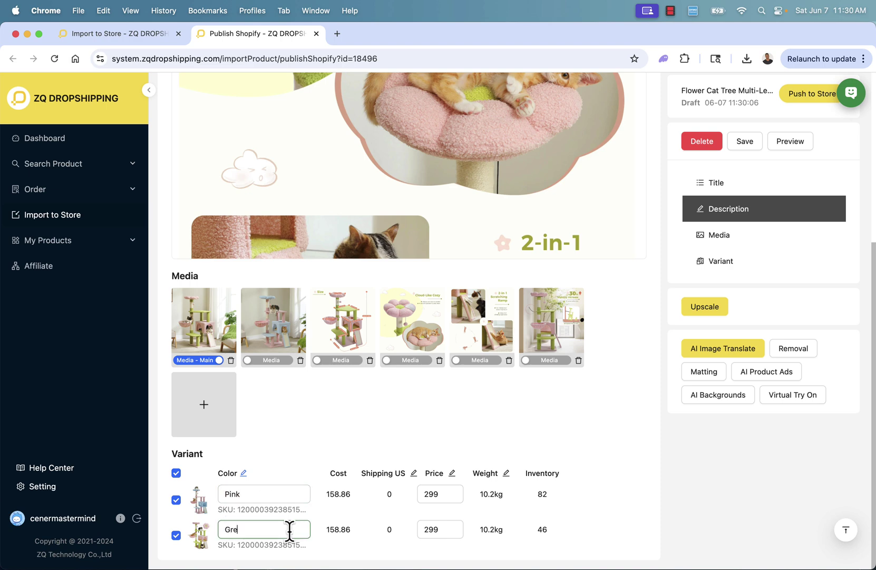
pyautogui.click(751, 174)
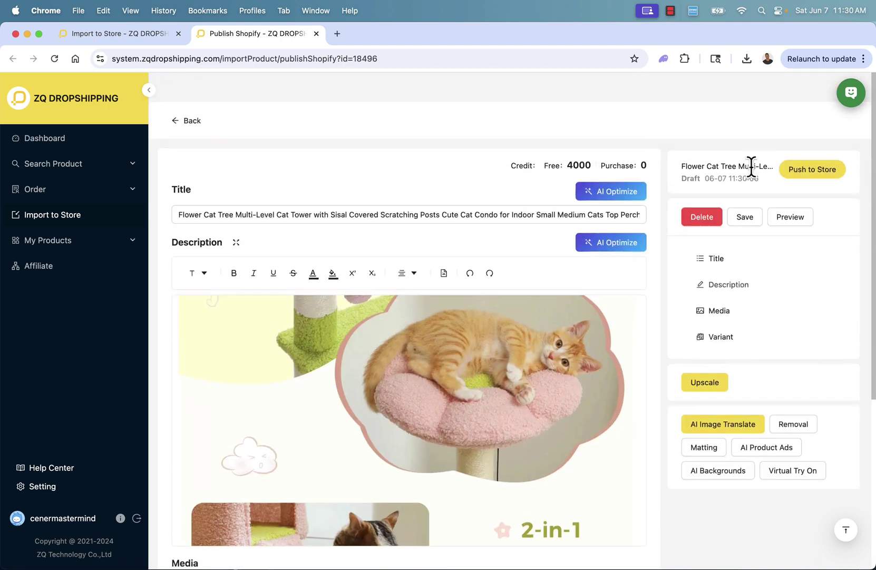
pyautogui.click(799, 140)
pyautogui.click(530, 188)
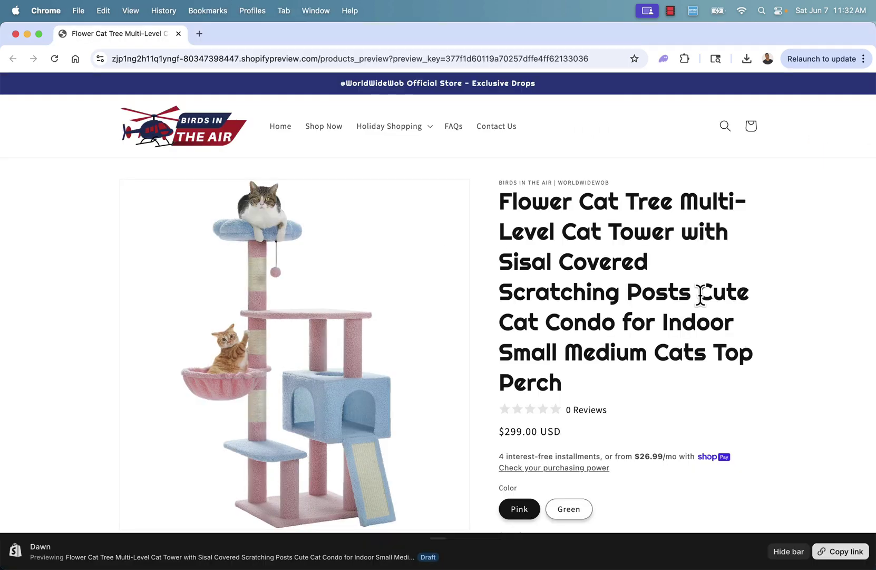
# Preview the Green colour variant on the Flower Cat Tree product page
pyautogui.scroll(-2, 701, 294)
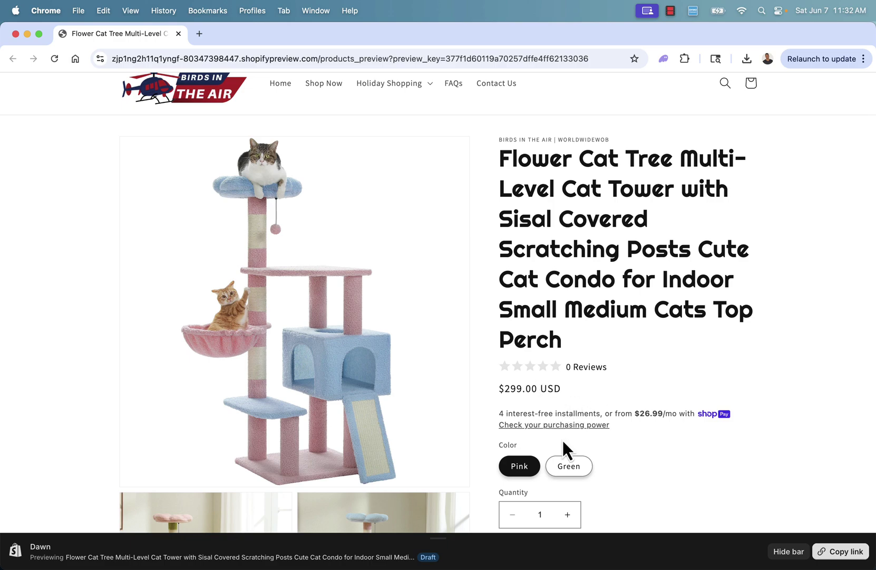
pyautogui.click(573, 467)
pyautogui.scroll(-13, 599, 412)
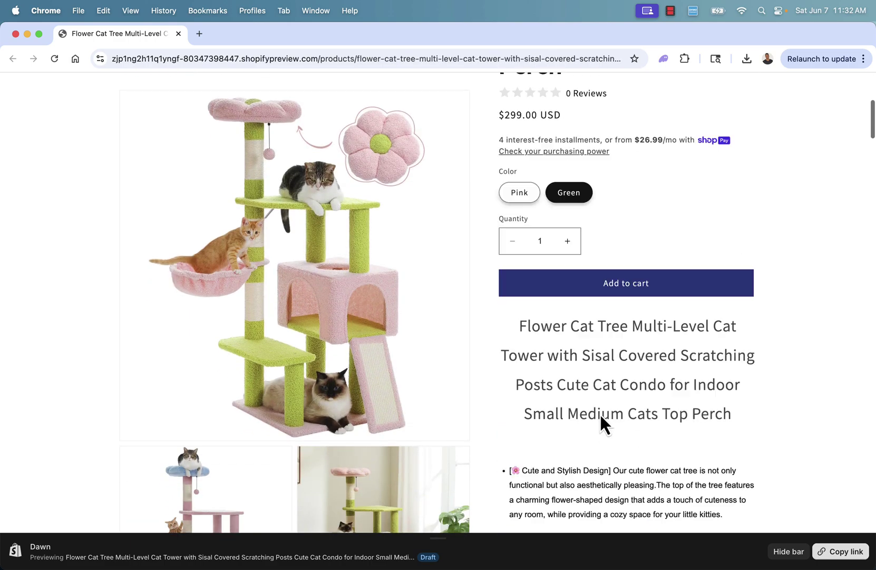
pyautogui.scroll(-4, 600, 412)
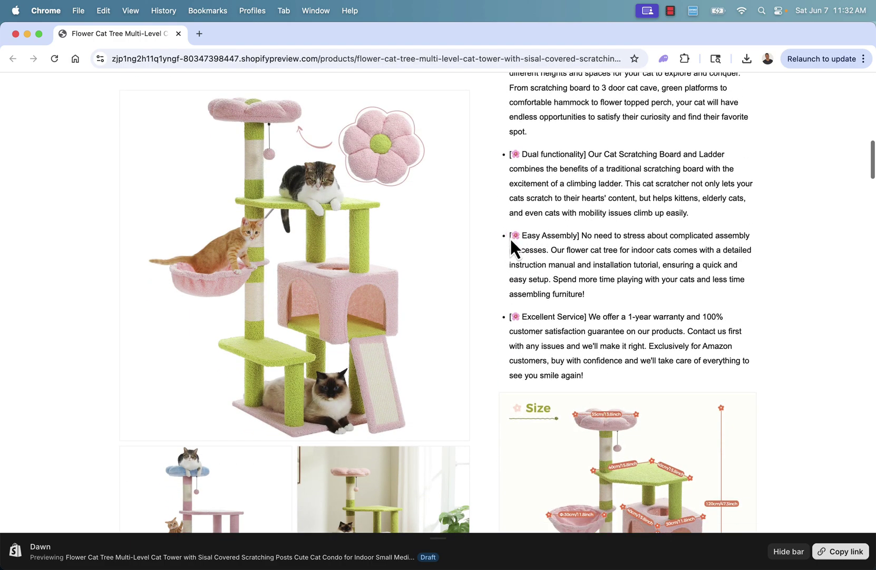
pyautogui.scroll(-15, 529, 260)
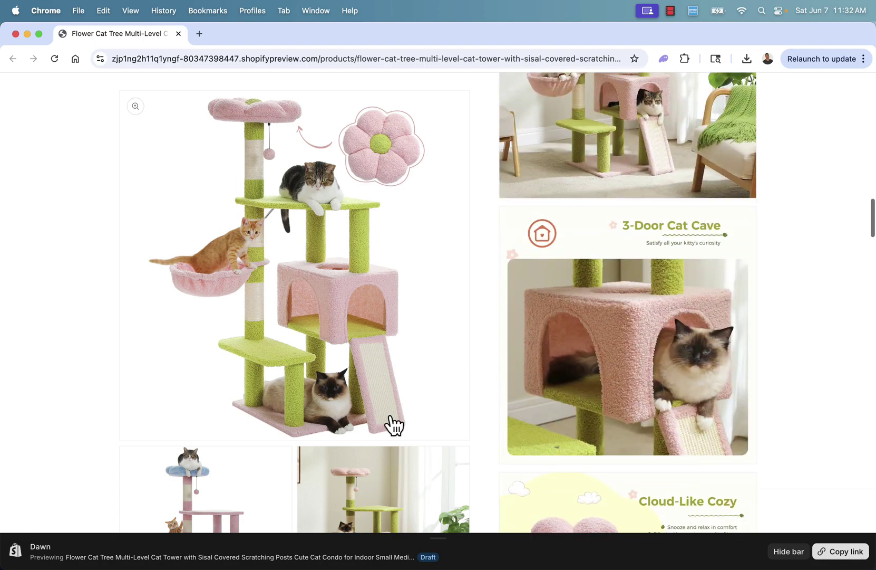
# Enlarge and close the second product photo, then go to Unfulfilled Orders
pyautogui.click(328, 469)
pyautogui.click(428, 367)
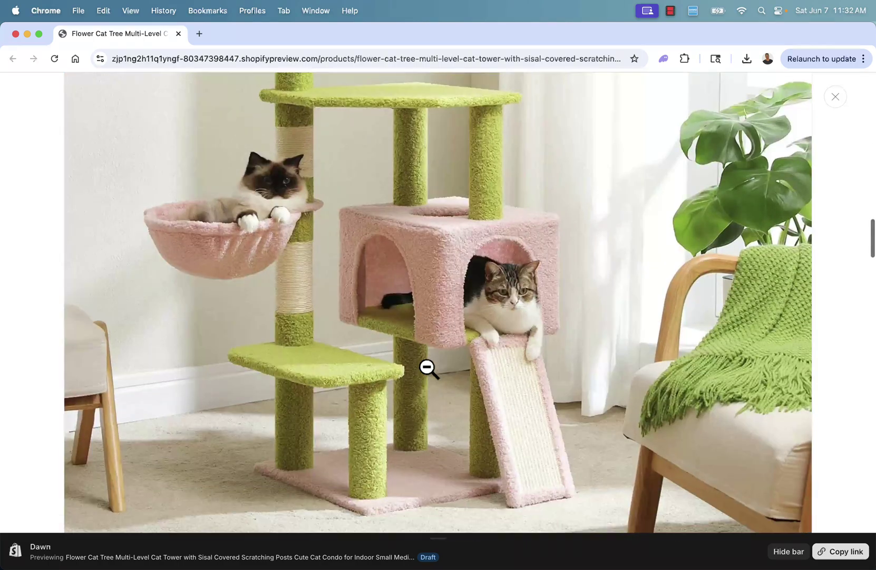
pyautogui.press('Escape')
pyautogui.scroll(15, 496, 306)
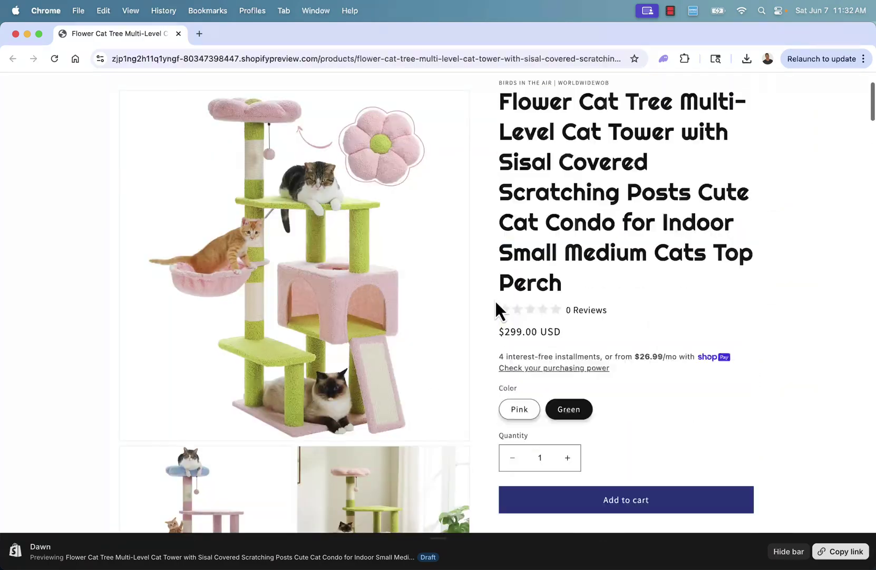
pyautogui.scroll(-3, 528, 319)
pyautogui.scroll(5, 609, 344)
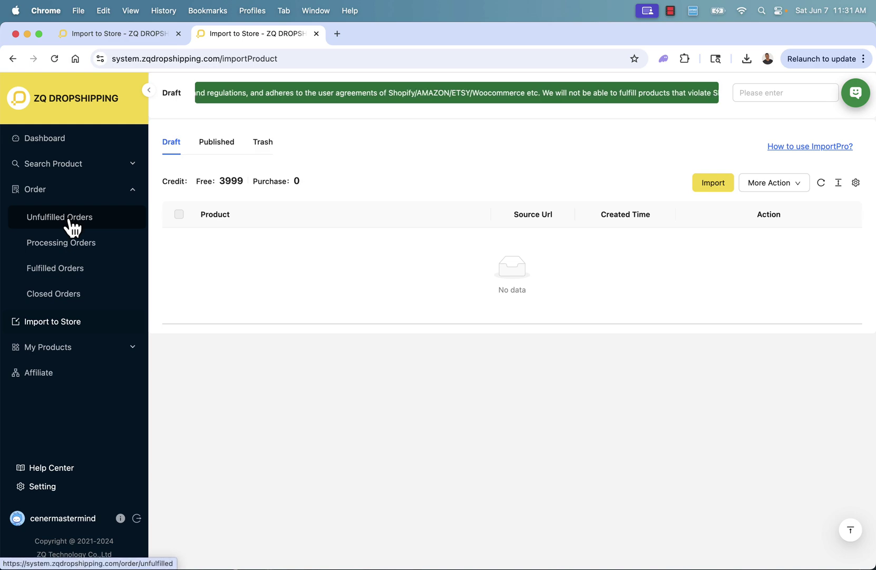
pyautogui.click(73, 226)
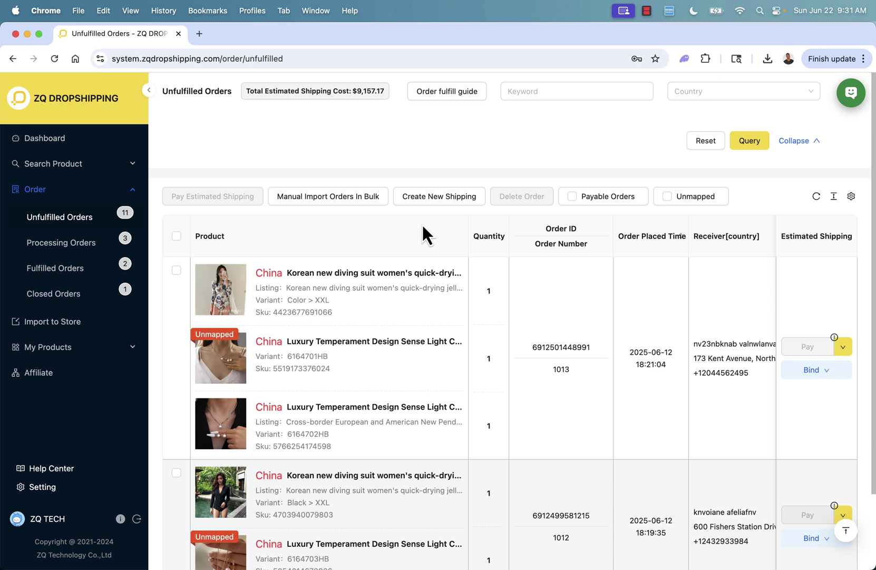
# Review the 11 unfulfilled orders, then view the 3 paid Processing Orders
pyautogui.scroll(-2, 421, 223)
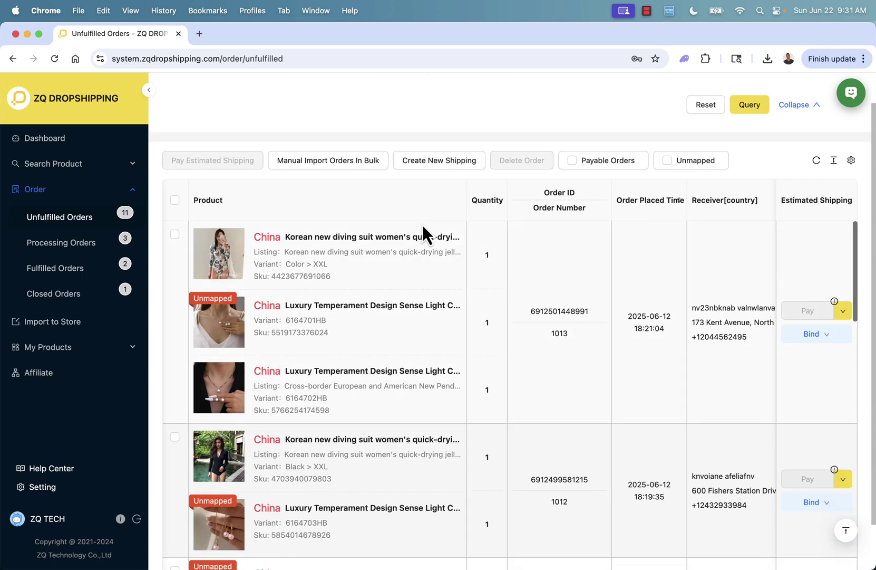
pyautogui.scroll(-1, 422, 225)
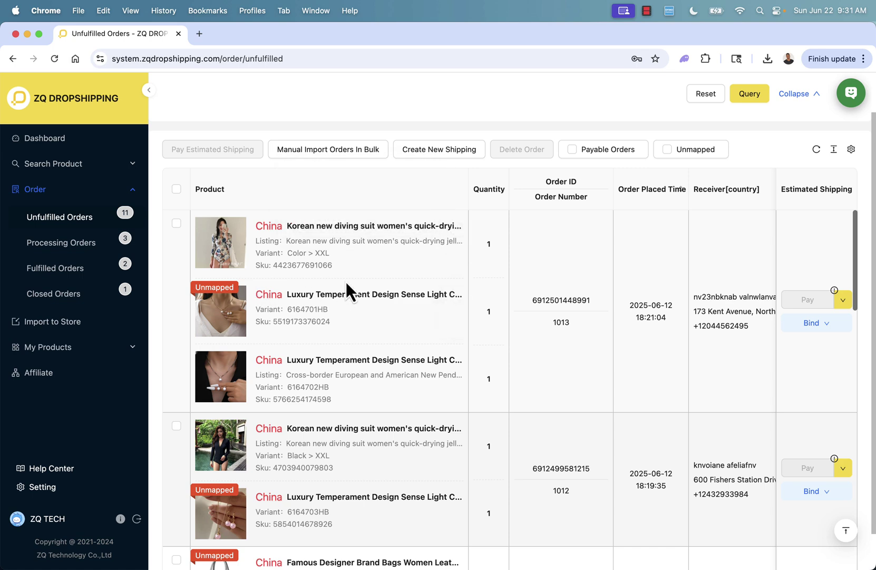
pyautogui.scroll(-4, 346, 282)
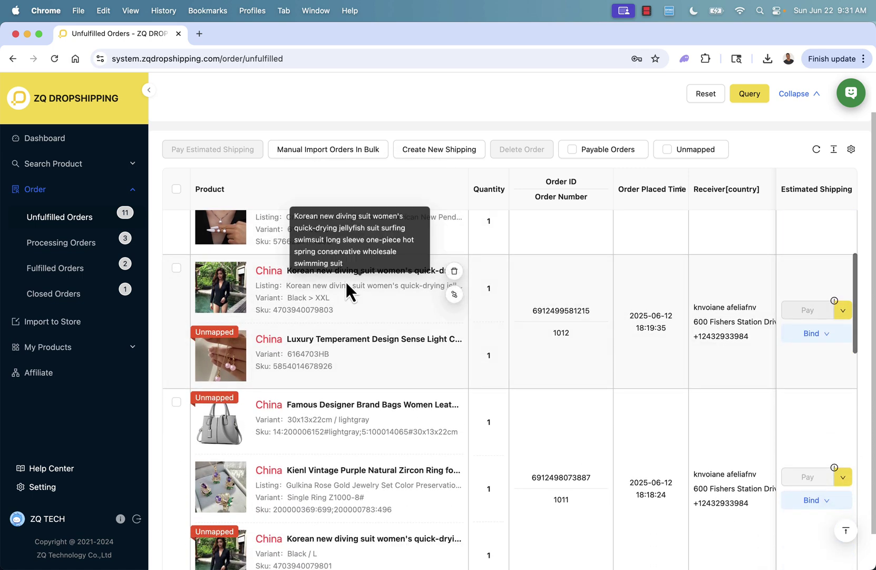
pyautogui.scroll(-3, 347, 279)
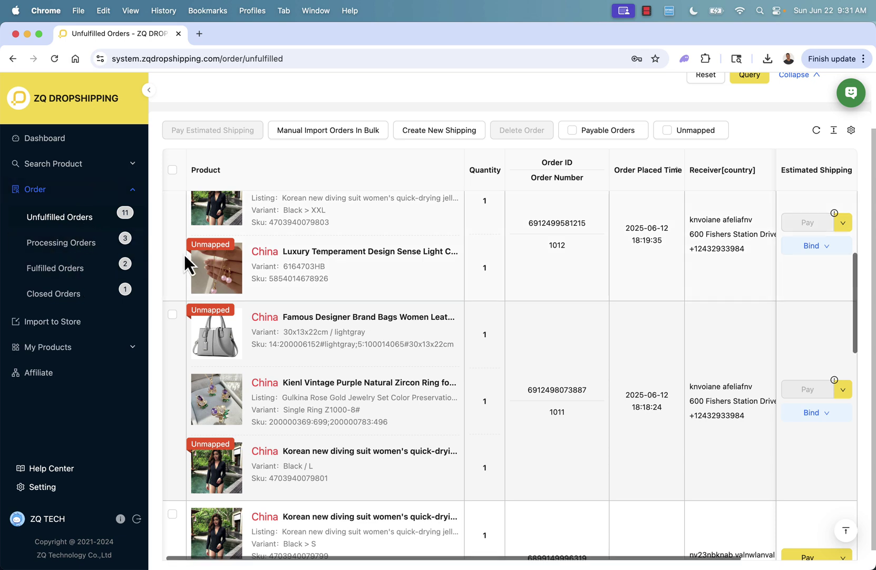
pyautogui.scroll(-2, 255, 289)
pyautogui.scroll(-4, 255, 289)
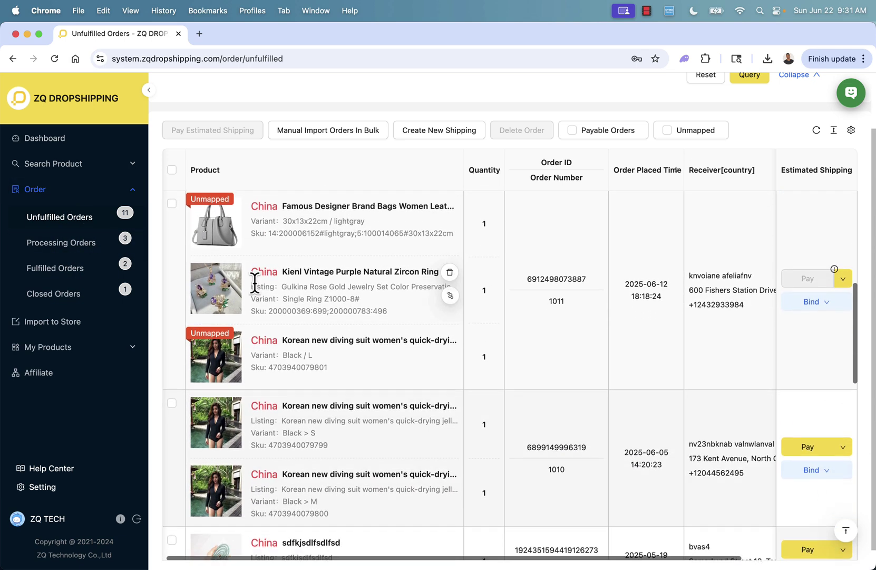
pyautogui.scroll(-4, 256, 287)
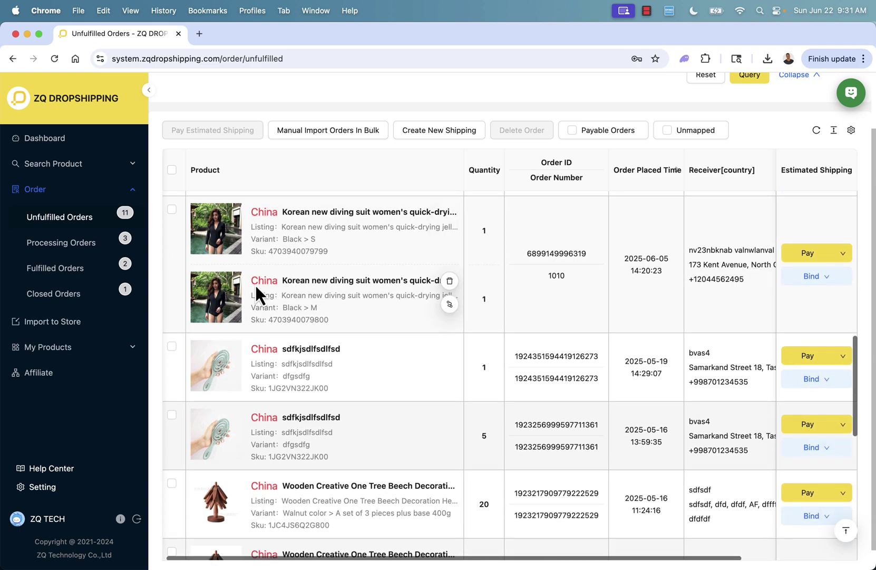
pyautogui.scroll(-2, 255, 283)
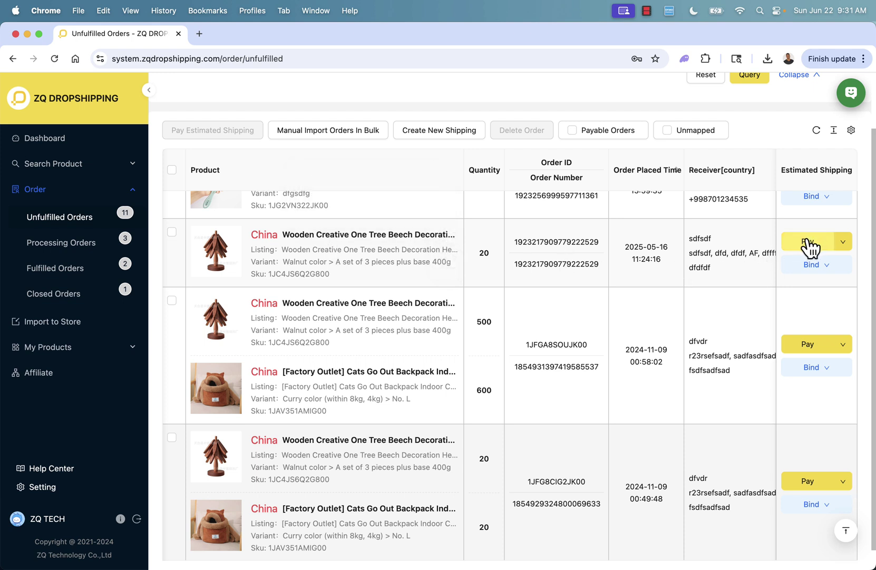
pyautogui.click(76, 259)
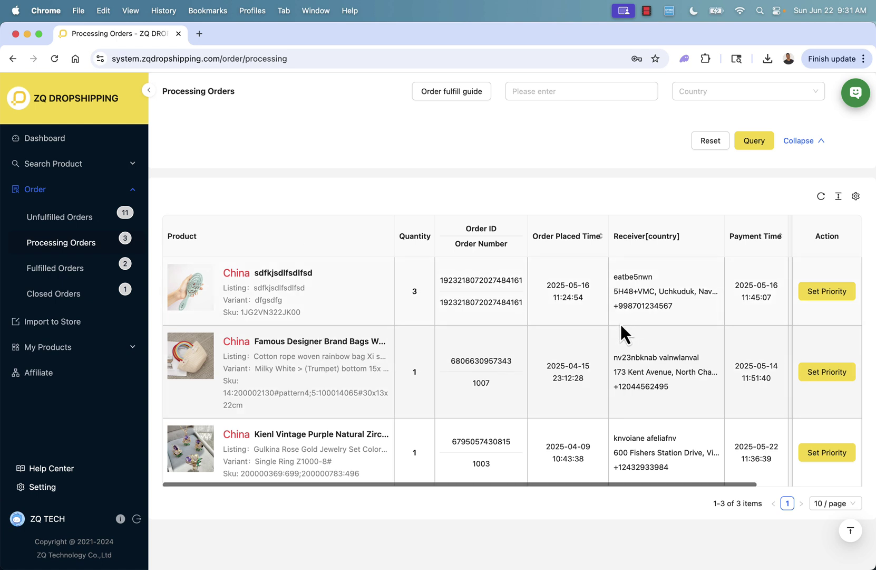
# Review Fulfilled Orders, including order 1009's receiver details, then list the Closed Orders
pyautogui.moveTo(184, 289)
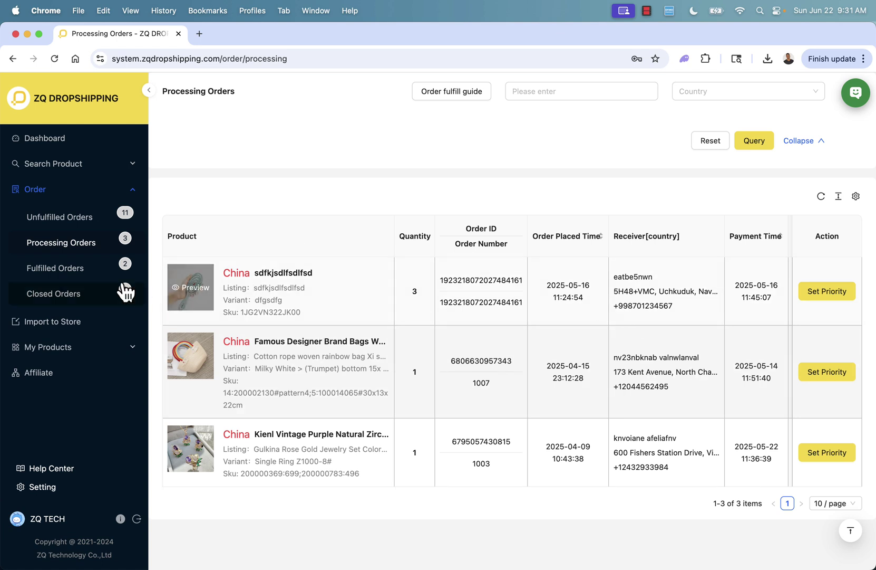
pyautogui.click(72, 275)
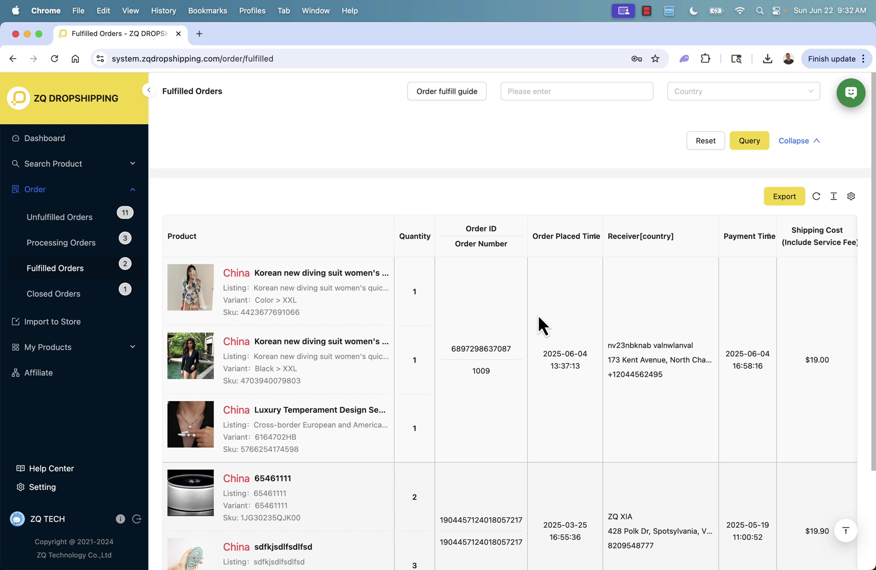
pyautogui.scroll(-5, 539, 315)
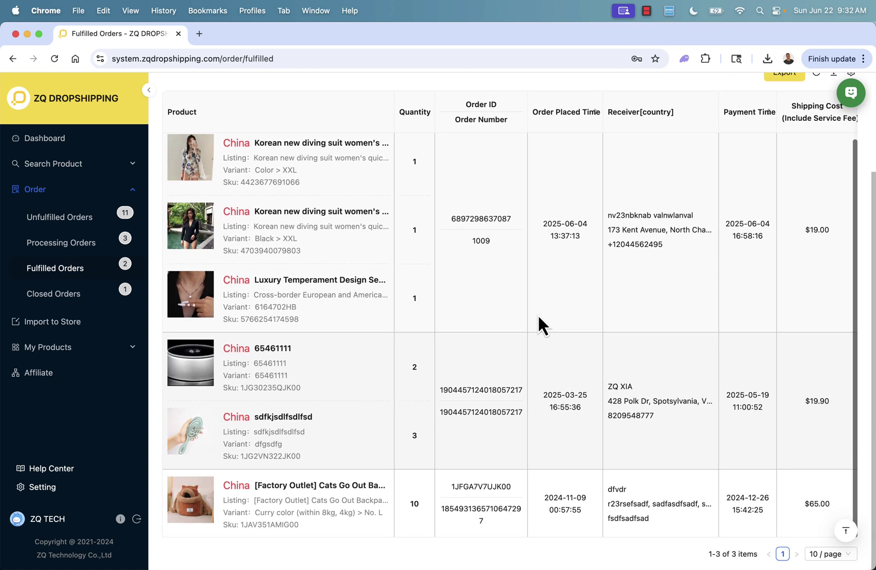
pyautogui.scroll(2, 538, 313)
pyautogui.scroll(3, 541, 327)
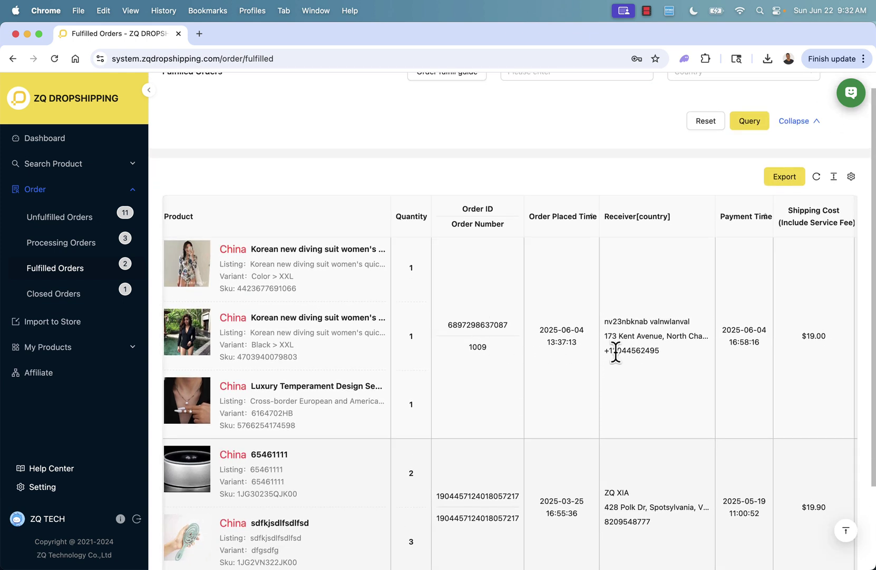
pyautogui.moveTo(644, 351); pyautogui.dragTo(613, 328)
pyautogui.click(614, 328)
pyautogui.click(86, 294)
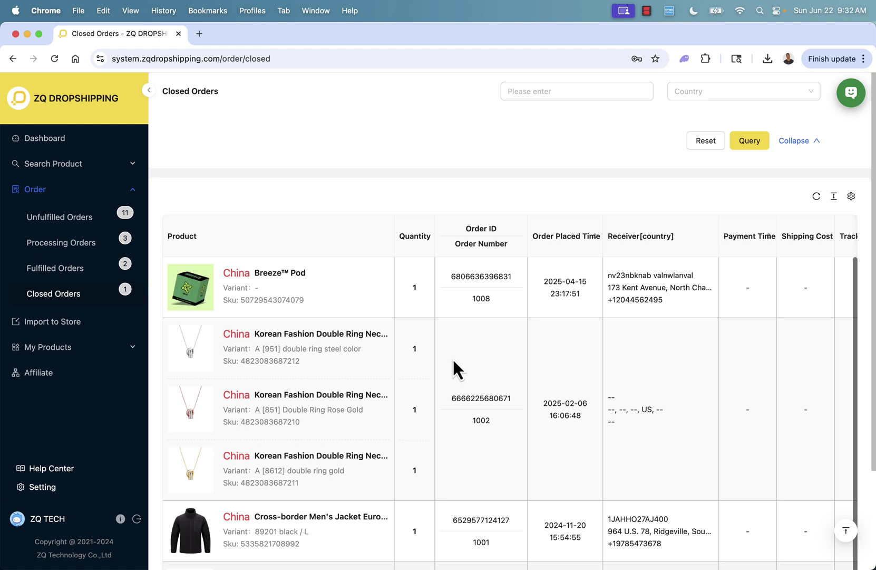
pyautogui.scroll(-3, 453, 366)
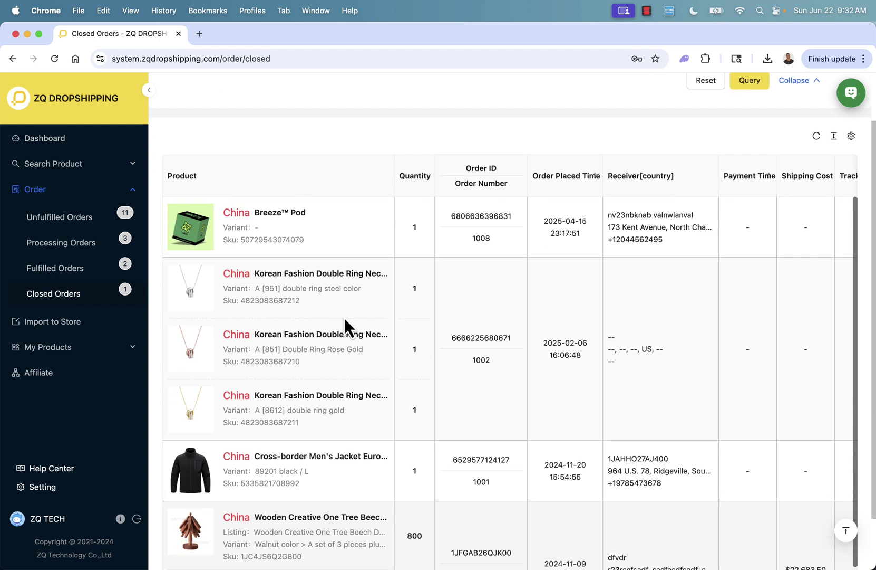
# Check out the Wooden Creative One Tree order's $156.00 cart against the $8,829.28 wallet balance
pyautogui.click(90, 220)
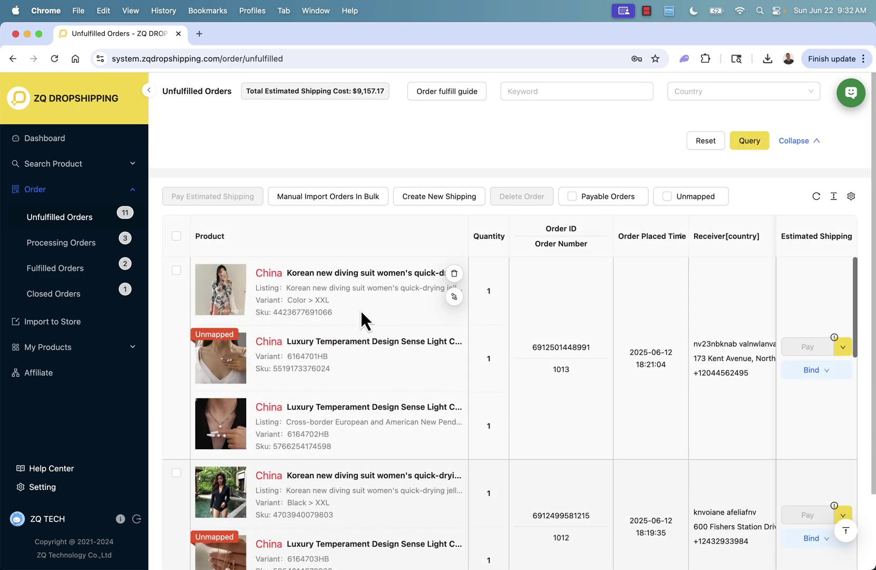
pyautogui.scroll(-10, 581, 385)
pyautogui.scroll(-4, 580, 385)
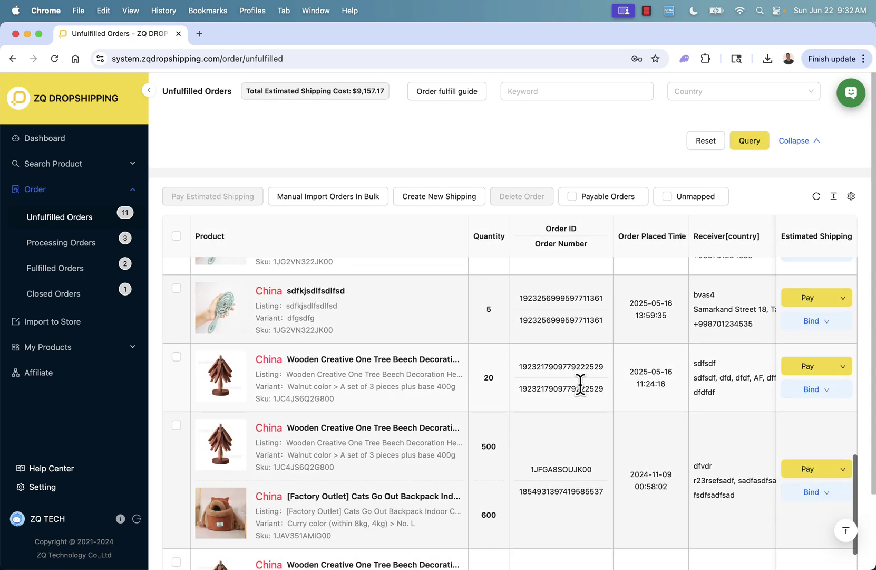
pyautogui.click(802, 369)
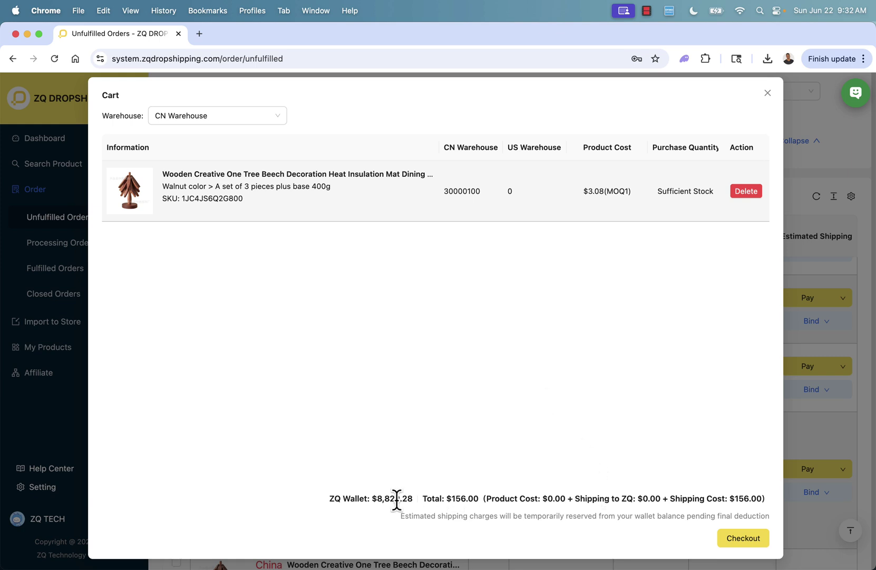
pyautogui.moveTo(329, 499); pyautogui.dragTo(426, 498)
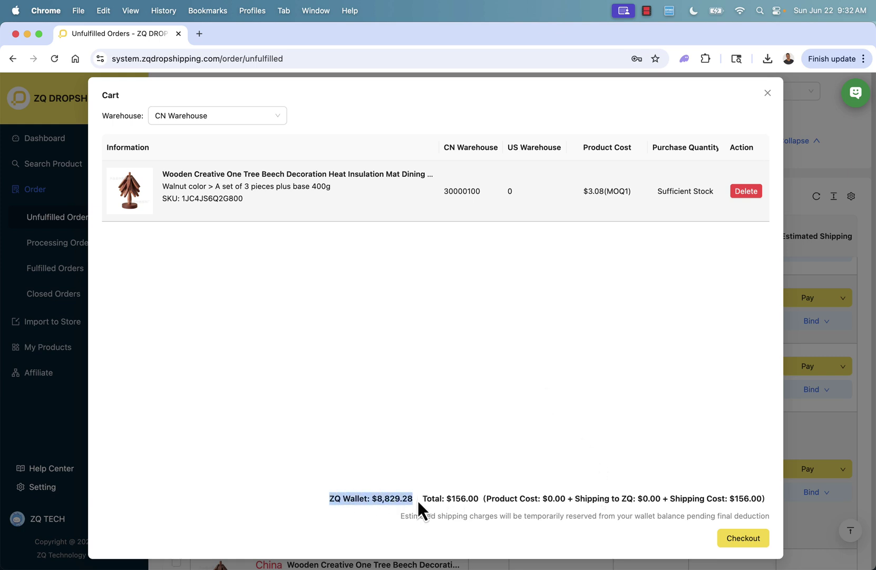
pyautogui.click(326, 502)
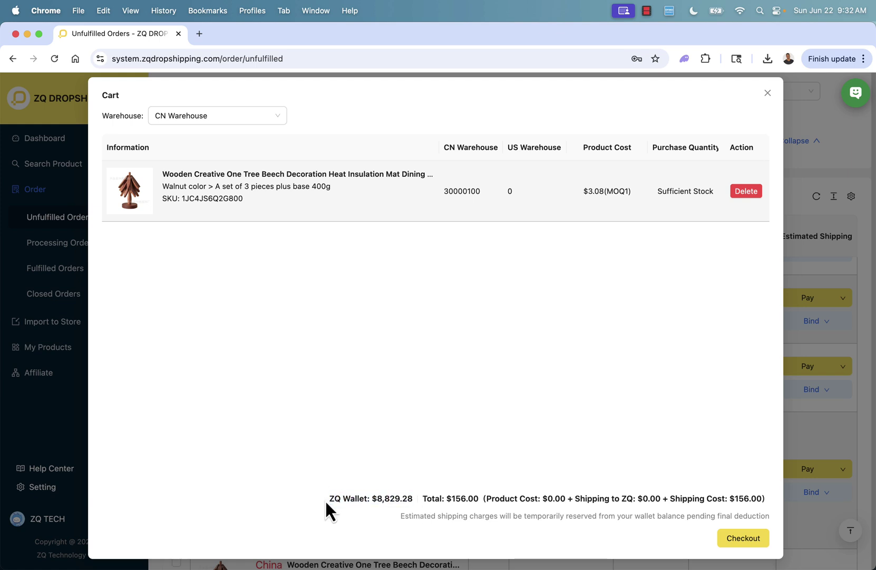
pyautogui.click(740, 545)
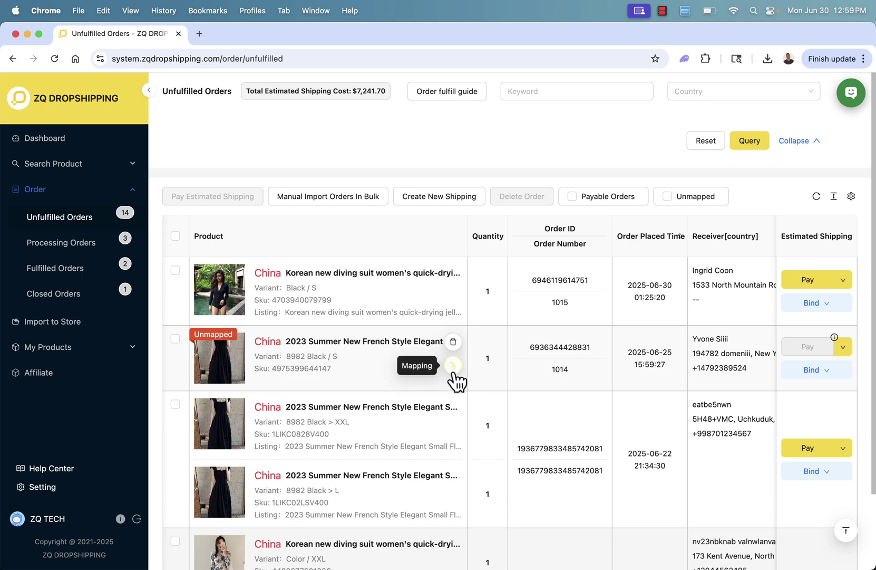
# Map the unmapped summer dress order item to variant 8982 Black > M and confirm the match
pyautogui.click(453, 365)
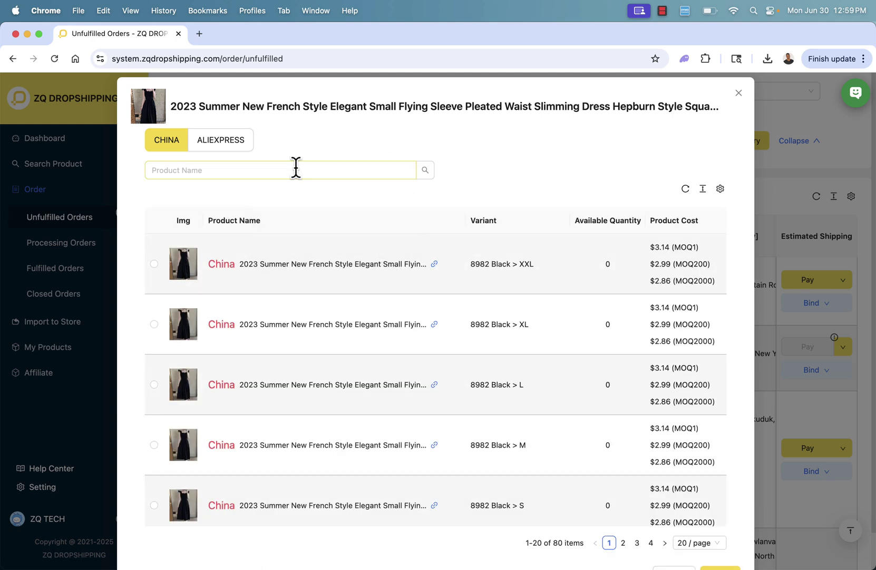
pyautogui.click(230, 151)
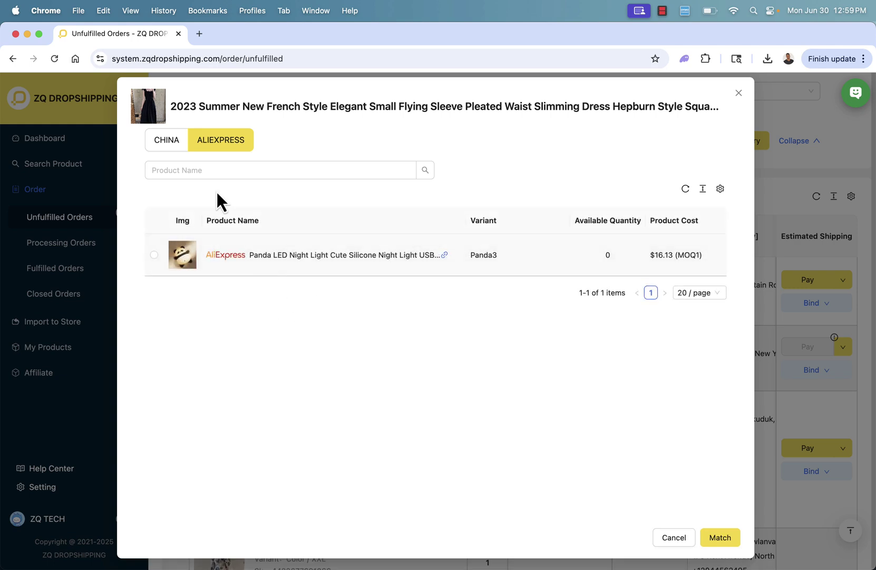
pyautogui.click(168, 143)
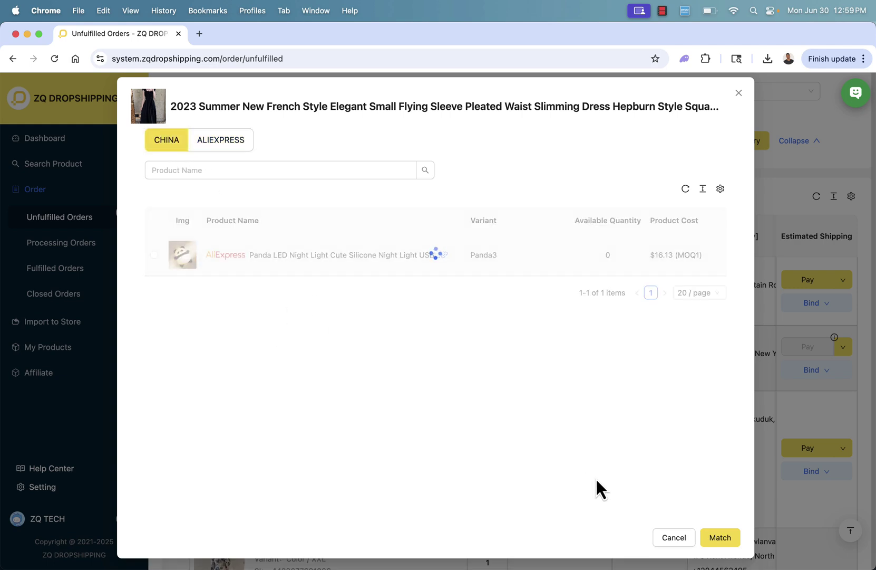
pyautogui.scroll(-6, 427, 472)
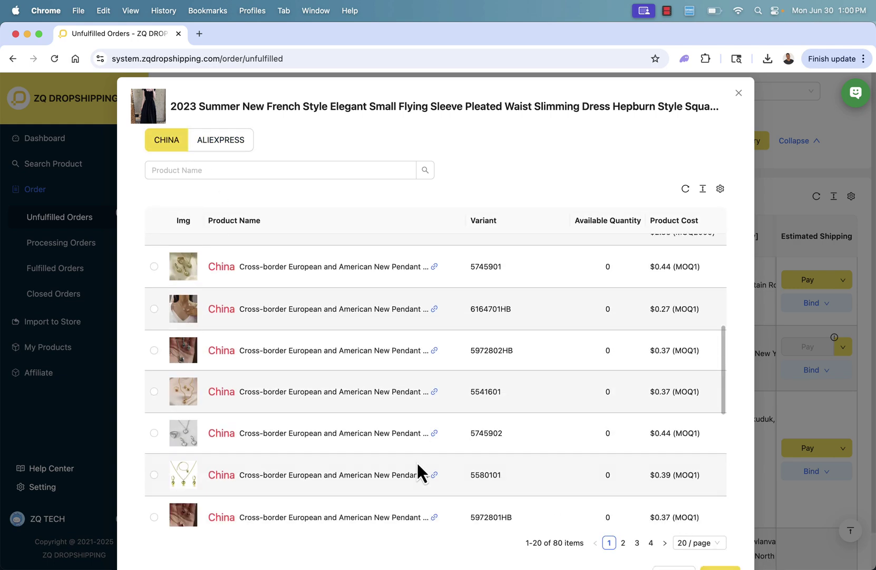
pyautogui.scroll(3, 148, 323)
pyautogui.click(154, 338)
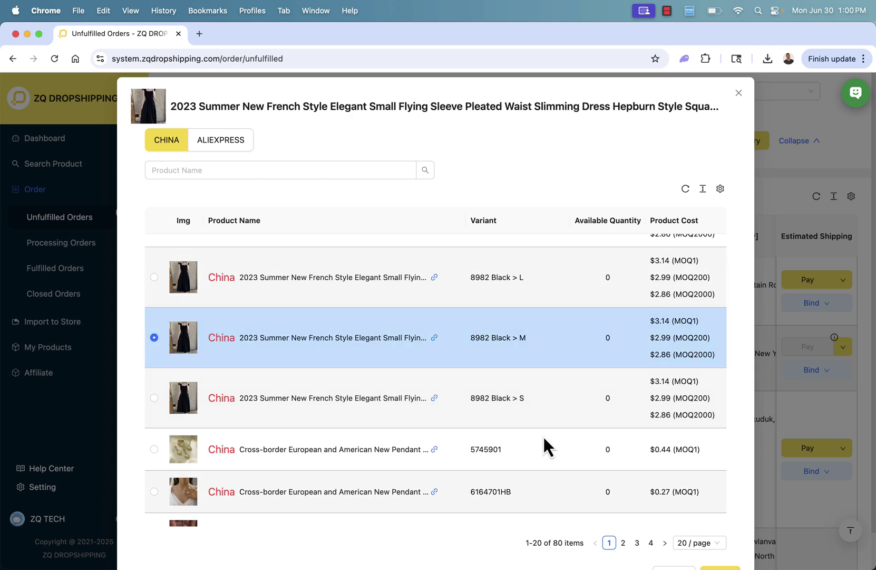
pyautogui.scroll(-5, 676, 450)
pyautogui.scroll(-2, 722, 551)
pyautogui.click(720, 535)
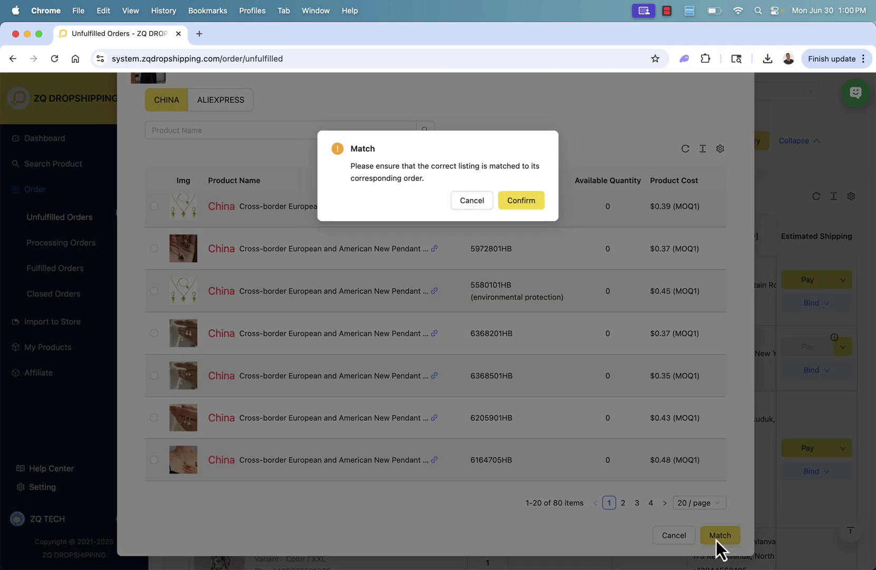
pyautogui.click(520, 201)
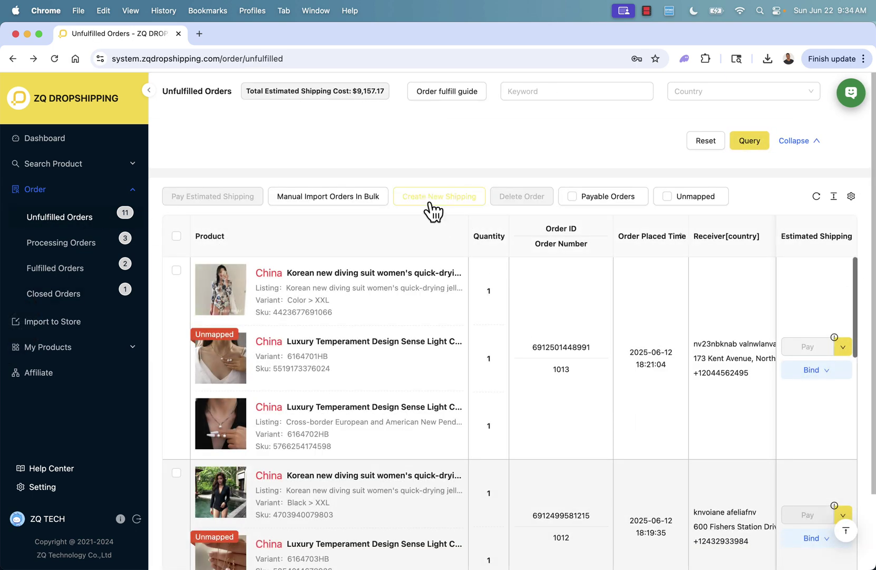
# Start a custom ship order with quantity 1 for the Black > XXL dress
pyautogui.click(429, 202)
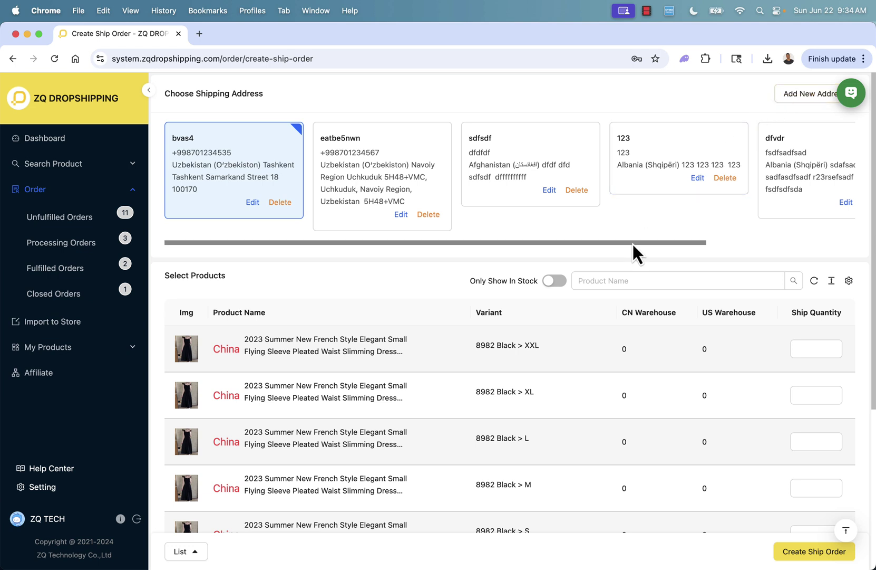
pyautogui.scroll(-3, 539, 384)
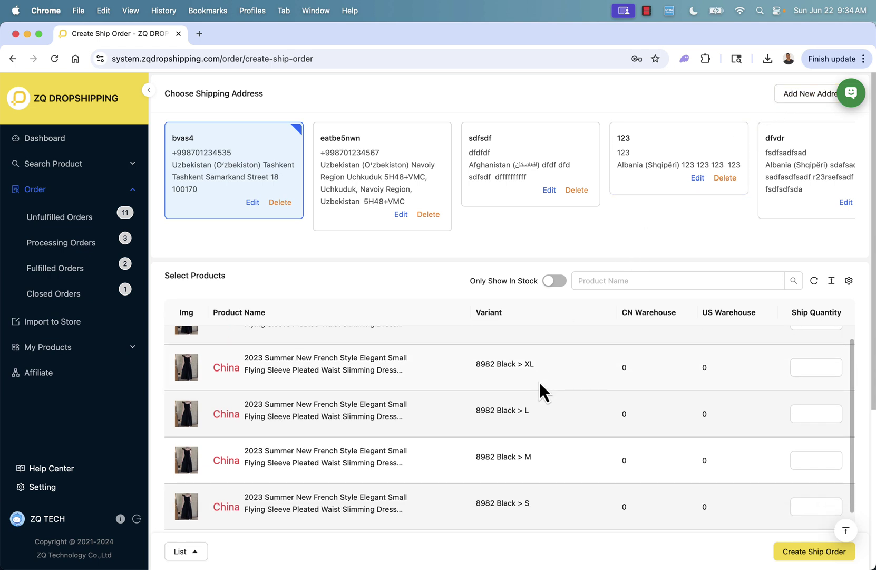
pyautogui.scroll(-10, 540, 383)
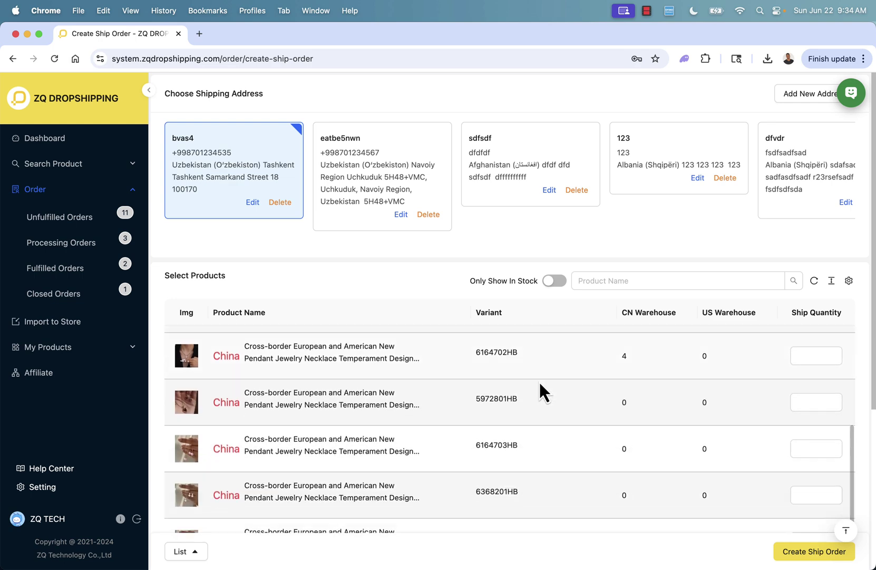
pyautogui.scroll(-5, 540, 383)
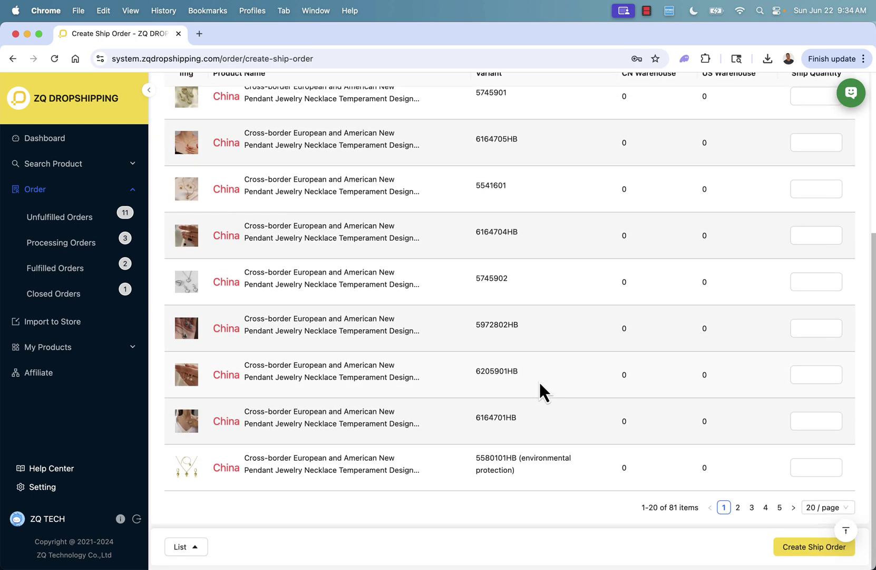
pyautogui.scroll(15, 642, 395)
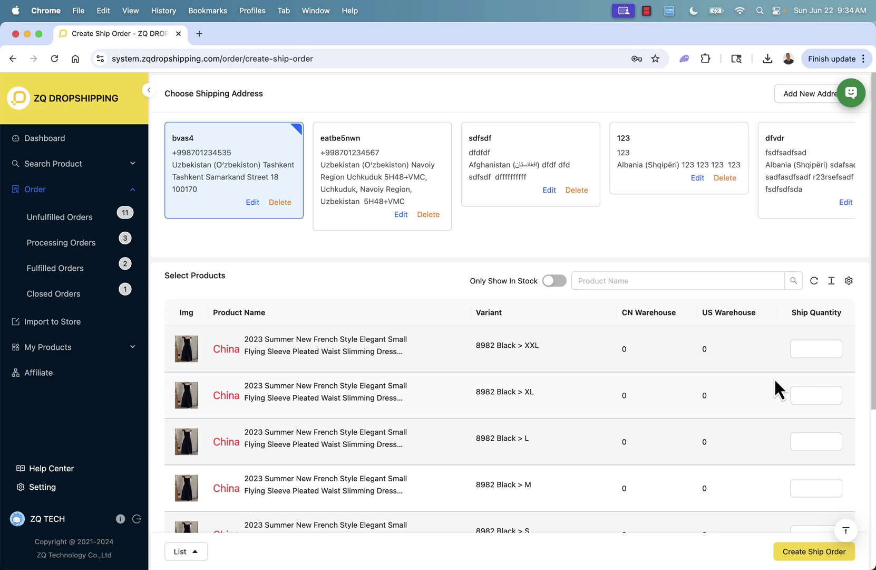
pyautogui.click(800, 349)
pyautogui.write('1')
# Ship to the second saved address, add one Black > L dress, then create and pay the $47.53 order
pyautogui.click(362, 181)
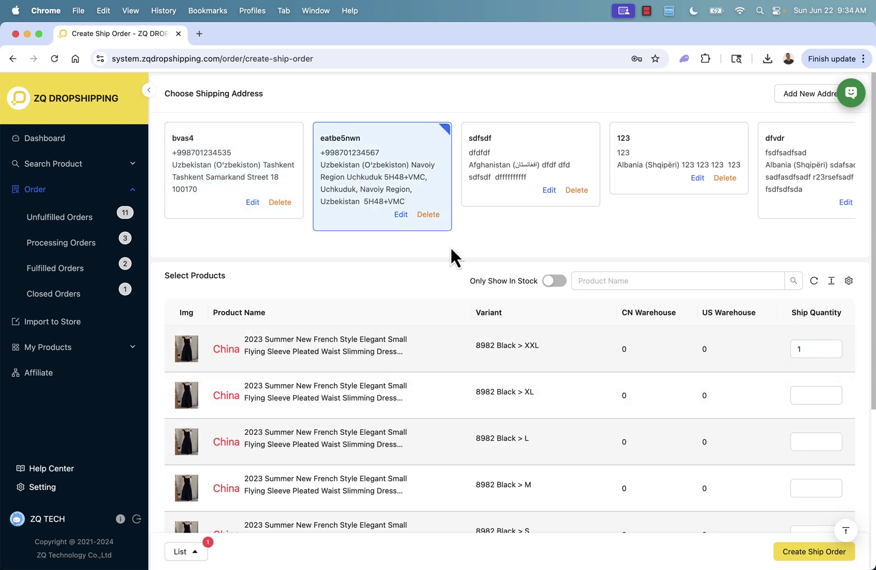
pyautogui.scroll(-3, 451, 249)
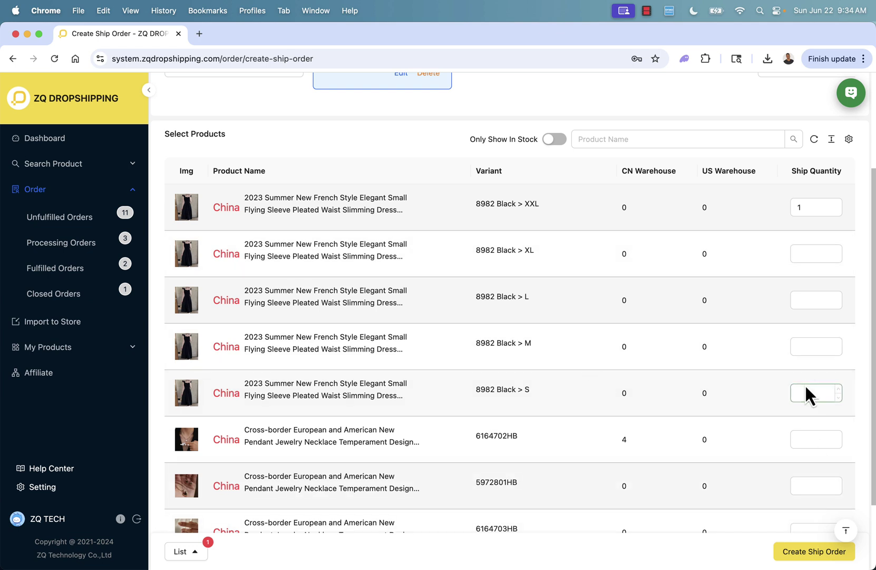
pyautogui.click(803, 299)
pyautogui.write('1')
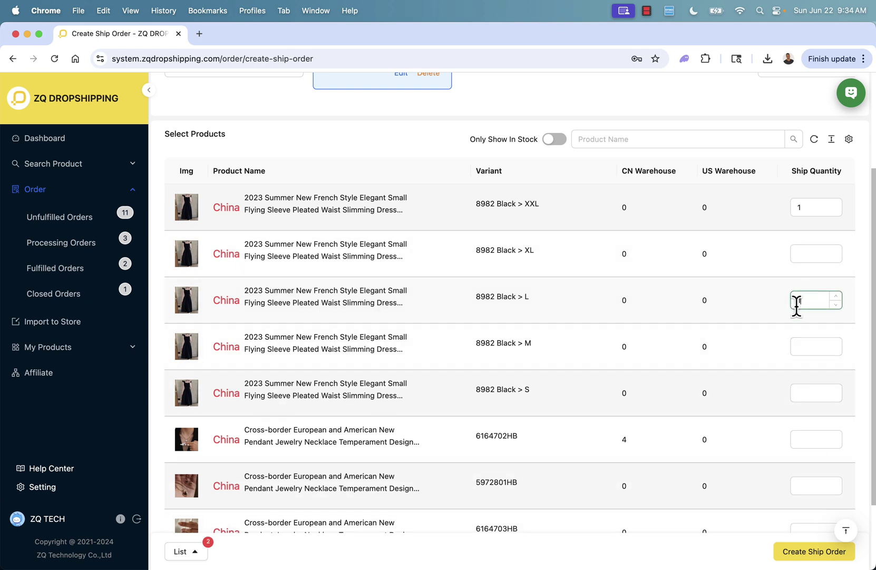
pyautogui.click(799, 553)
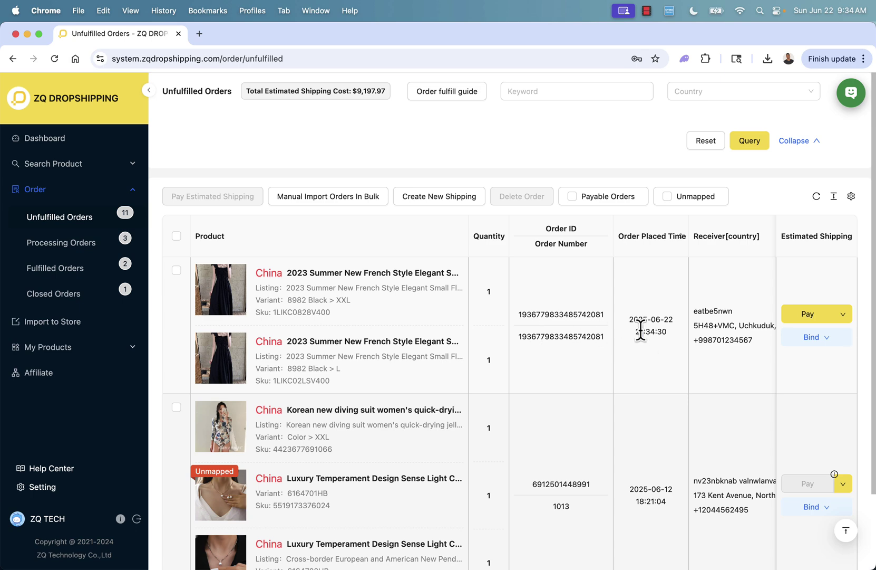
pyautogui.click(807, 315)
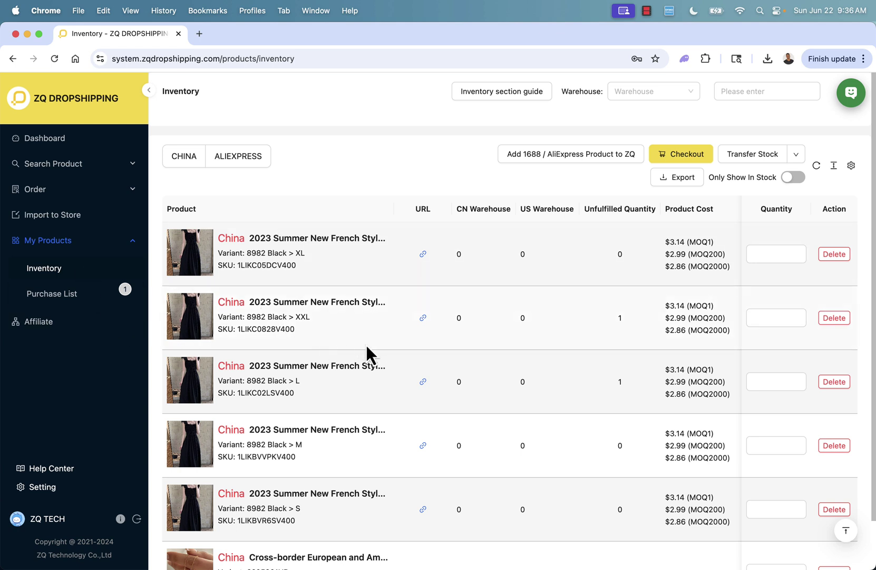
# Review the summer dress variants listed in Inventory
pyautogui.scroll(-5, 365, 345)
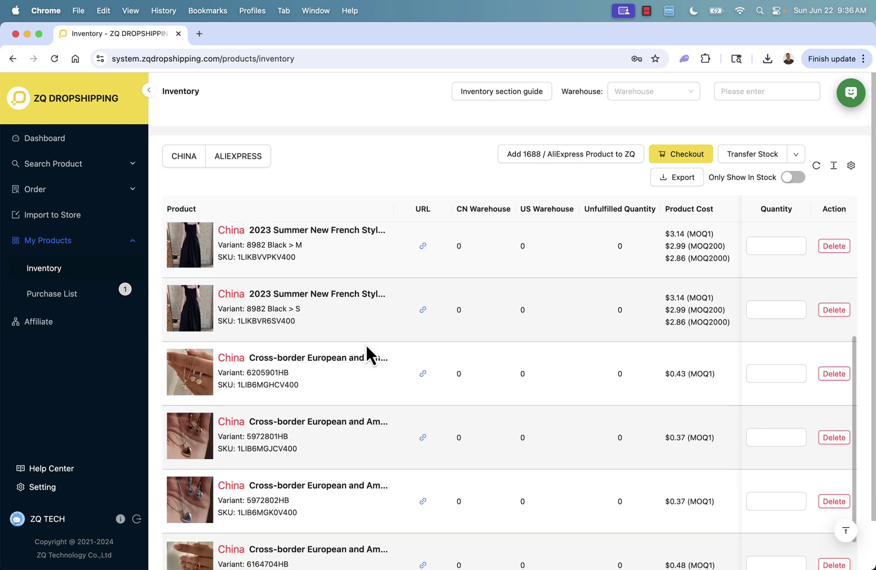
pyautogui.scroll(-3, 367, 347)
pyautogui.scroll(-2, 367, 347)
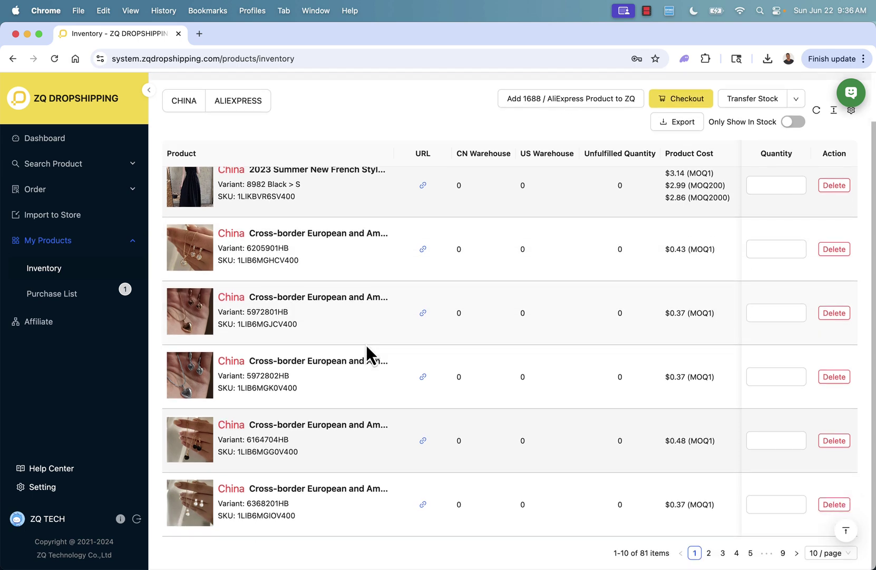
pyautogui.scroll(4, 365, 345)
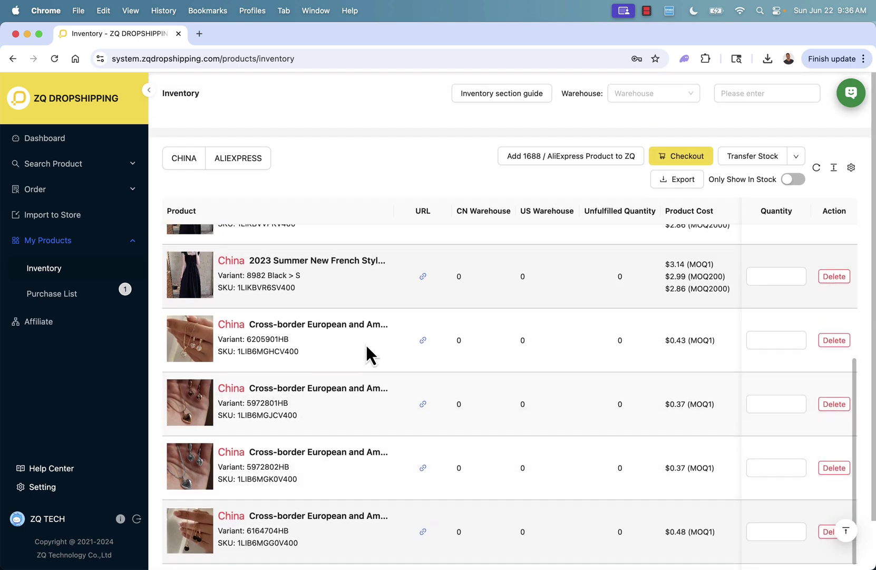
pyautogui.scroll(3, 377, 394)
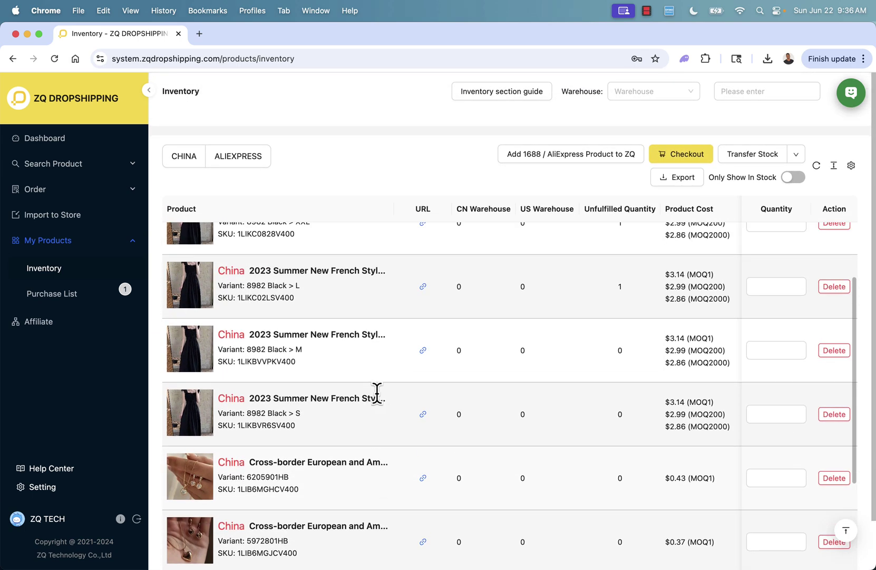
pyautogui.scroll(3, 377, 394)
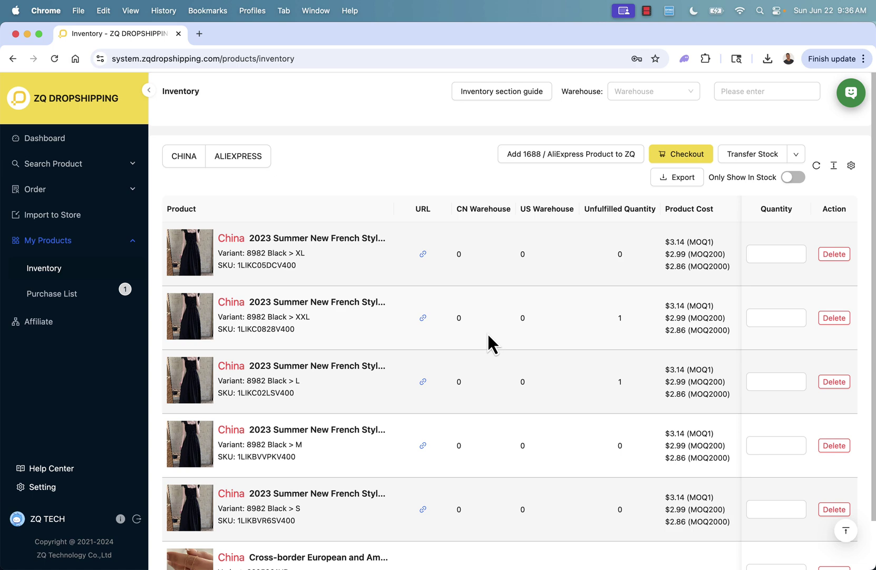
# Review the Purchase List, then bring up the Affiliate member list
pyautogui.click(52, 294)
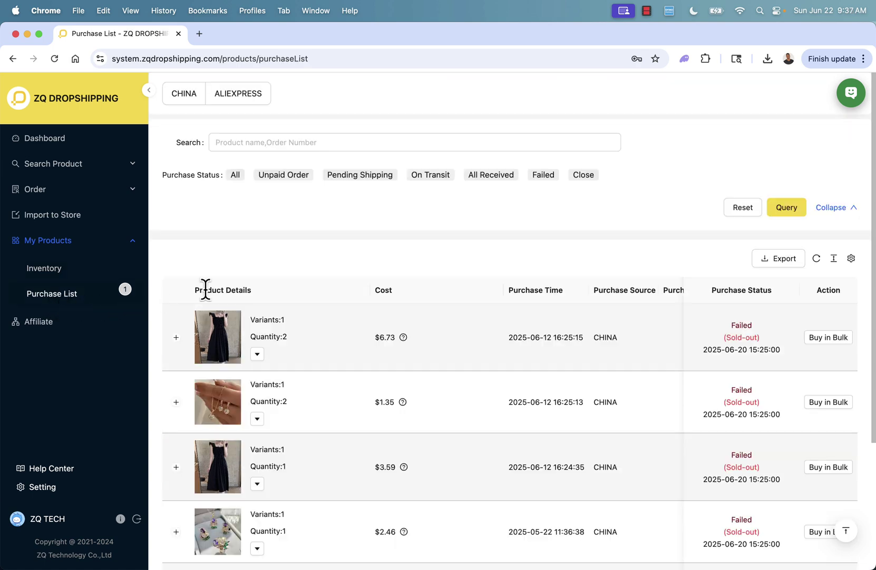
pyautogui.scroll(-3, 350, 300)
pyautogui.scroll(-5, 351, 301)
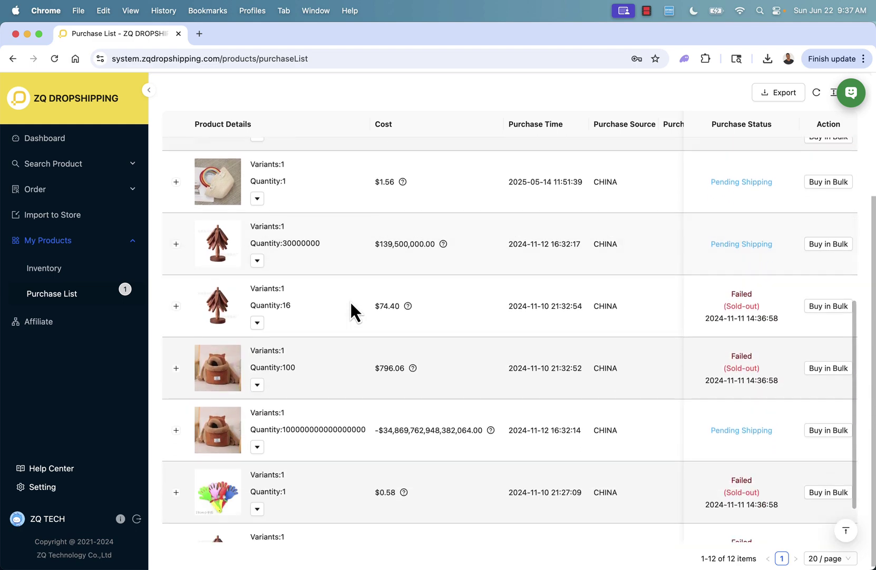
pyautogui.scroll(7, 350, 301)
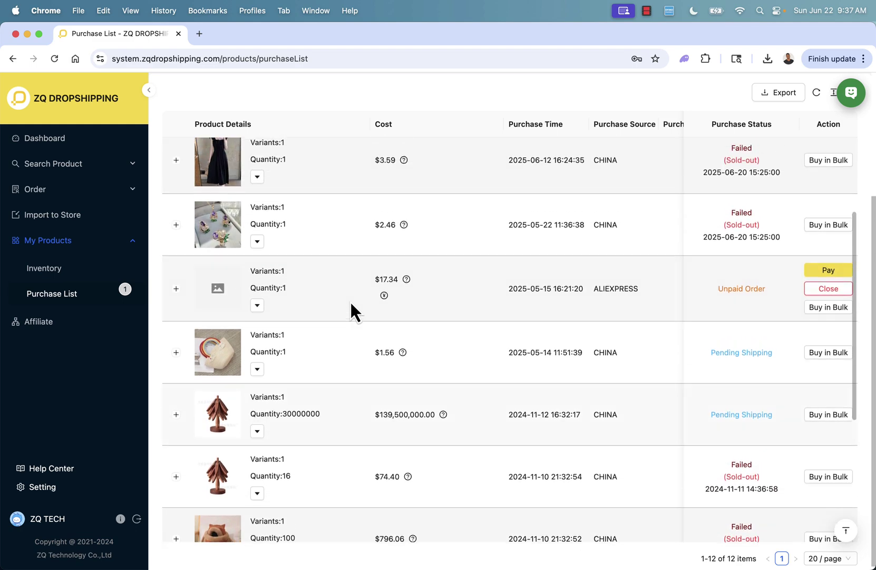
pyautogui.scroll(2, 350, 301)
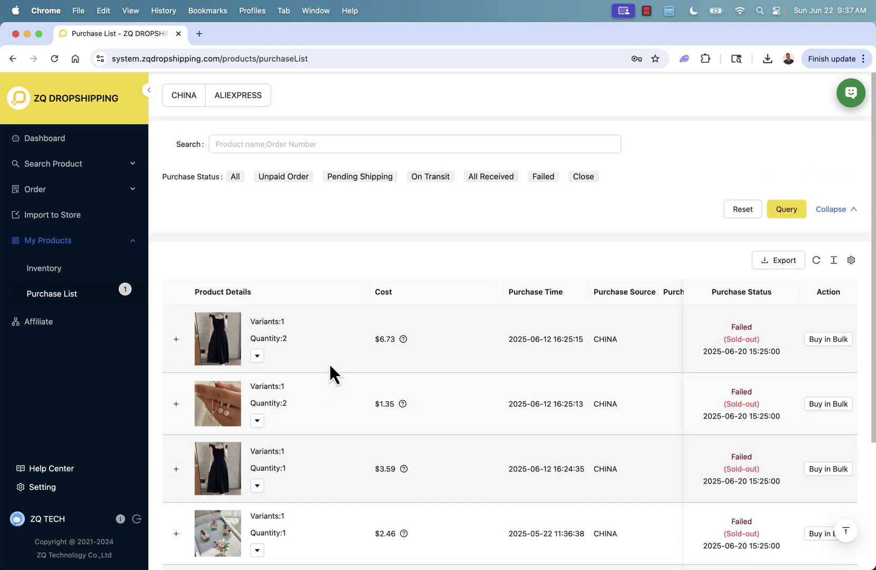
pyautogui.click(58, 321)
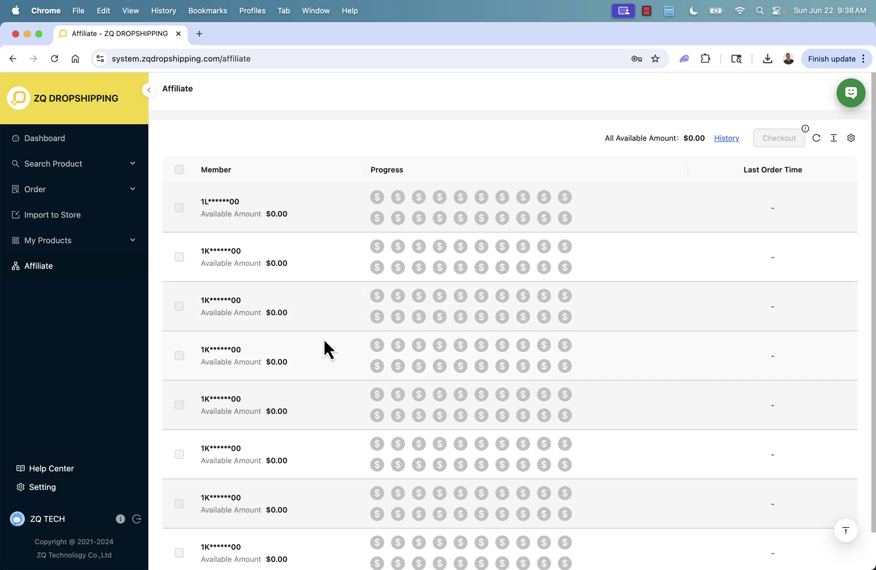
pyautogui.scroll(-1, 324, 341)
pyautogui.scroll(1, 325, 341)
pyautogui.scroll(-2, 296, 415)
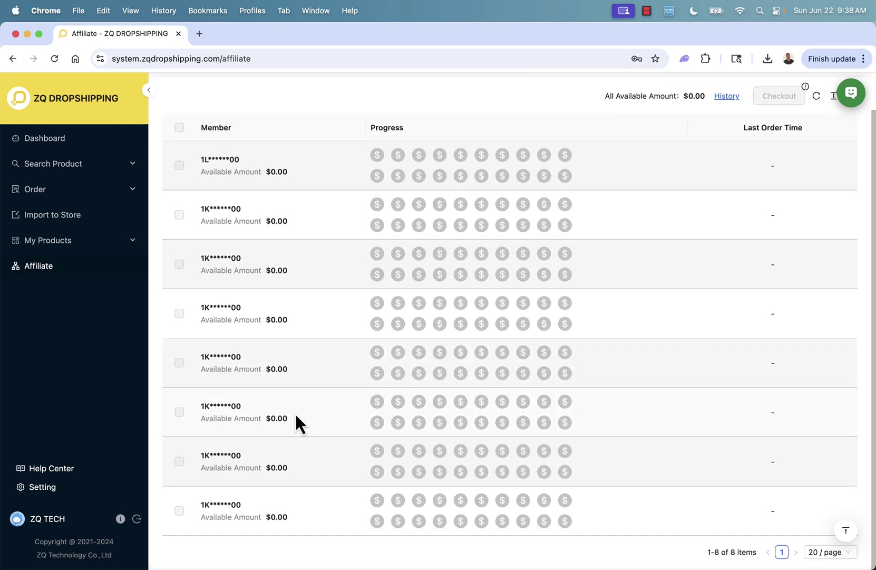
pyautogui.scroll(2, 296, 415)
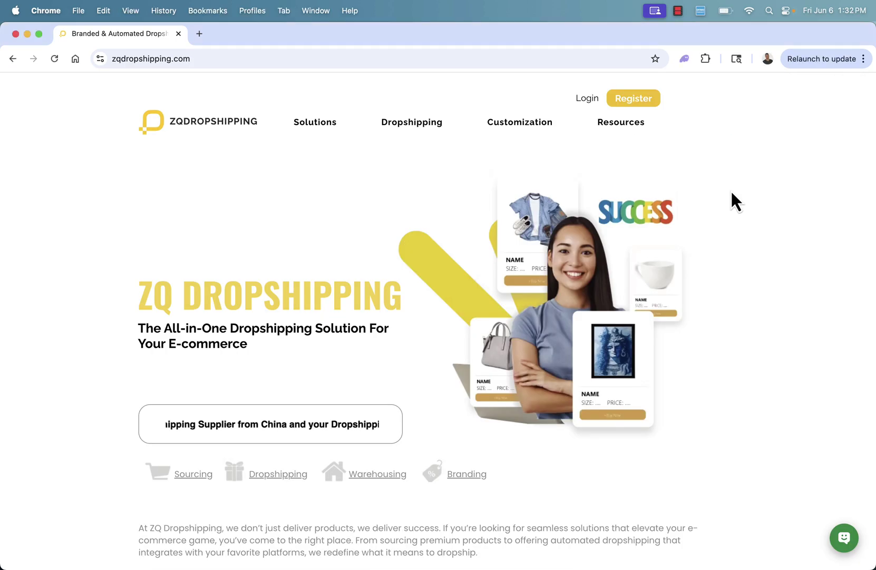